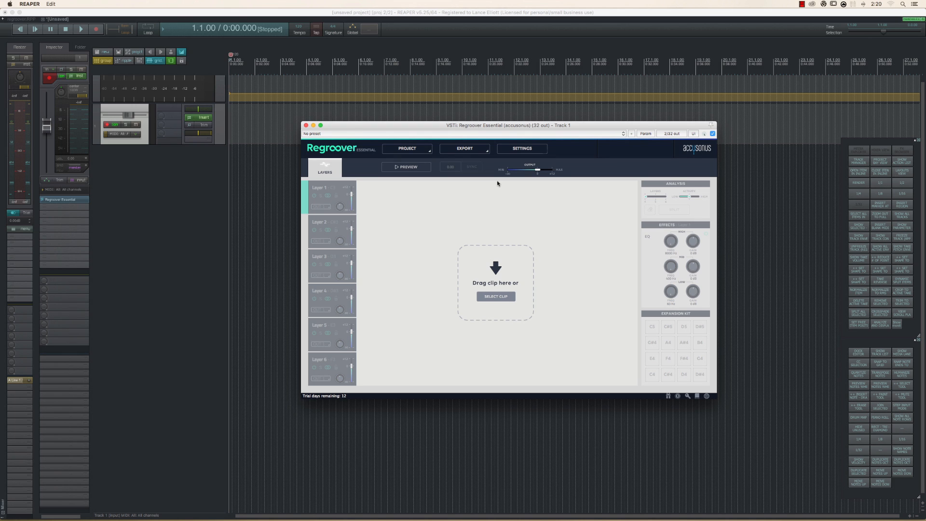
Reposition the Regroover window and load the Beat1.wav clip into it for layer separation.
{"action": "mouse_move", "coordinate": [353, 128]}
{"action": "left_mouse_down"}
{"action": "mouse_move", "coordinate": [337, 137]}
{"action": "mouse_move", "coordinate": [341, 120]}
{"action": "left_mouse_up"}
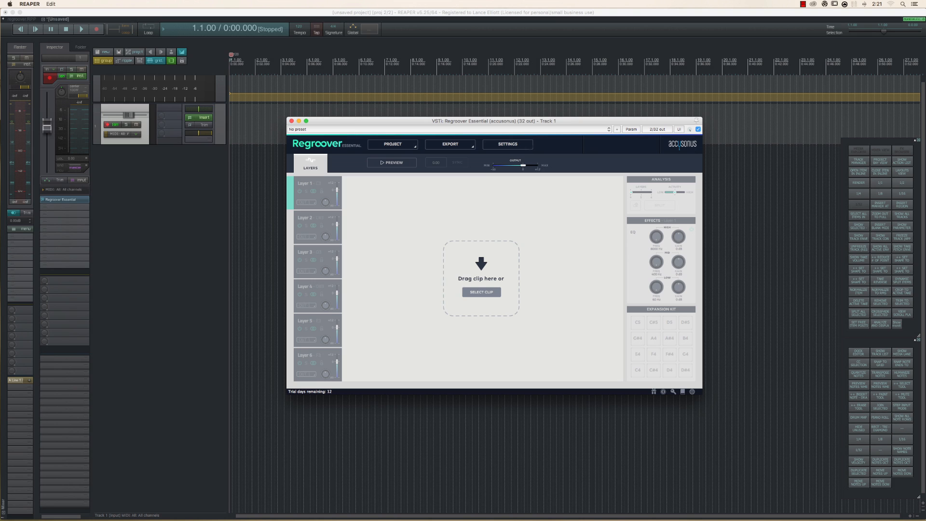
{"action": "left_click_drag", "start_coordinate": [477, 263], "coordinate": [476, 263]}
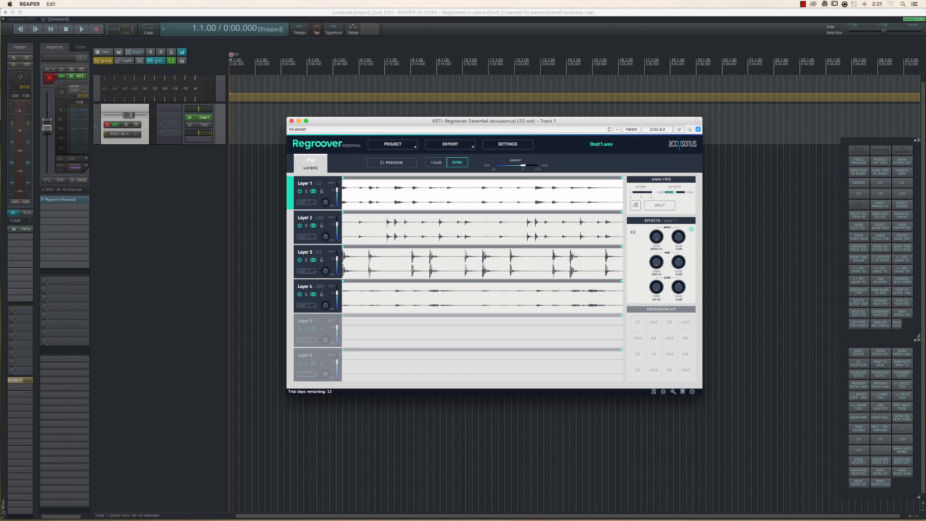
Switch to Finder to listen to the original Beat1.wav in a file preview, close it, and return to the Regroover window.
{"action": "key", "text": "super+Tab"}
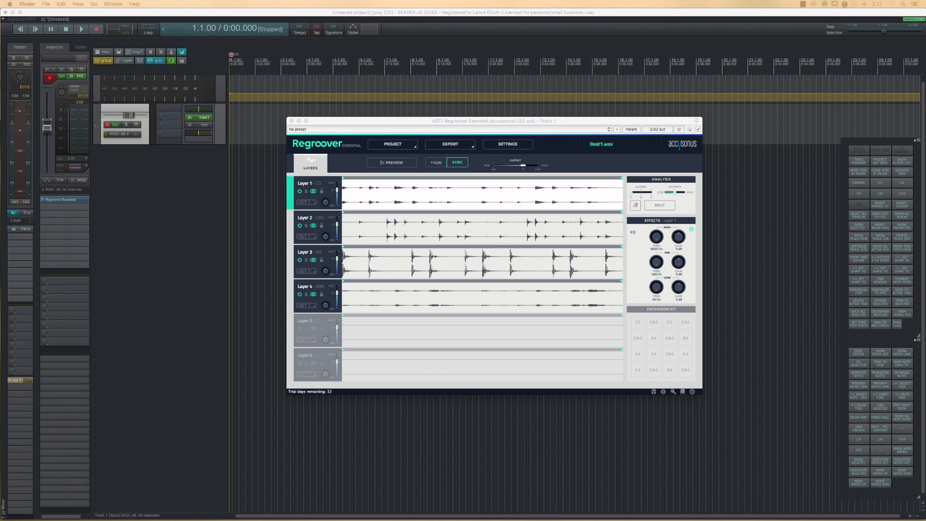
{"action": "key", "text": "space"}
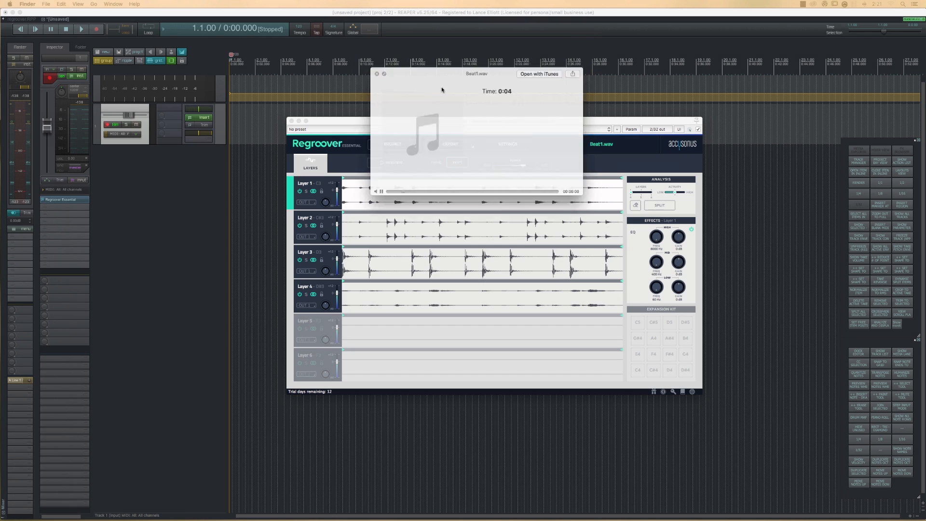
{"action": "left_click_drag", "start_coordinate": [443, 73], "coordinate": [136, 271]}
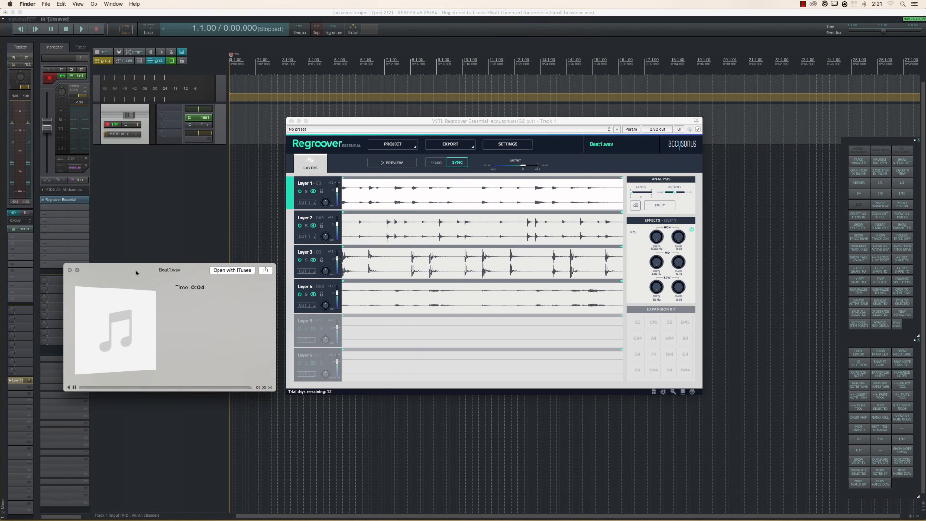
{"action": "left_click", "coordinate": [69, 270]}
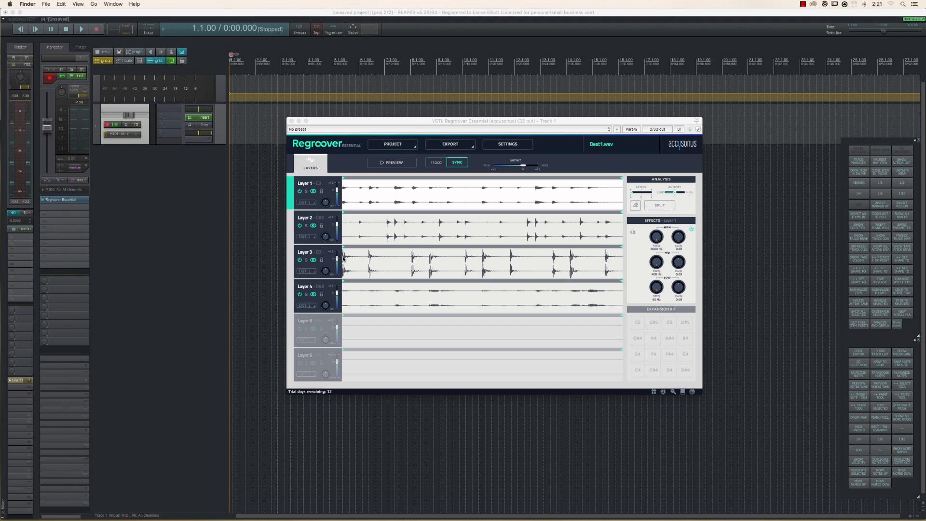
{"action": "left_click_drag", "start_coordinate": [421, 122], "coordinate": [424, 135]}
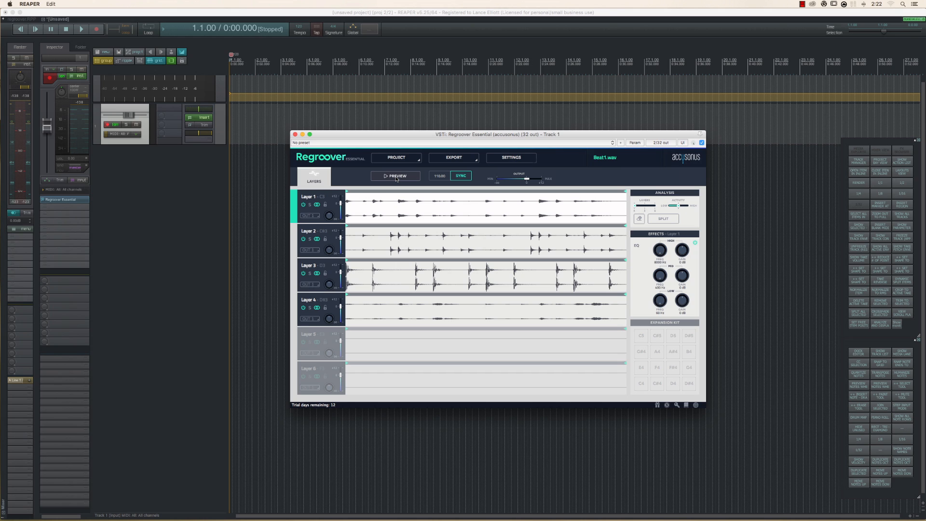
Place the edit cursor at 2.1.00 and set the project tempo to 110 BPM from there.
{"action": "left_click", "coordinate": [252, 62]}
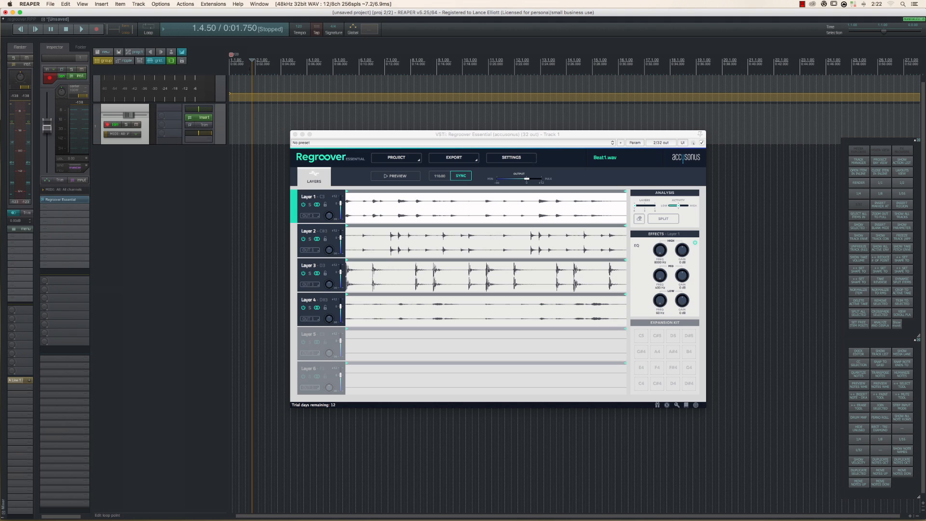
{"action": "left_click", "coordinate": [249, 69]}
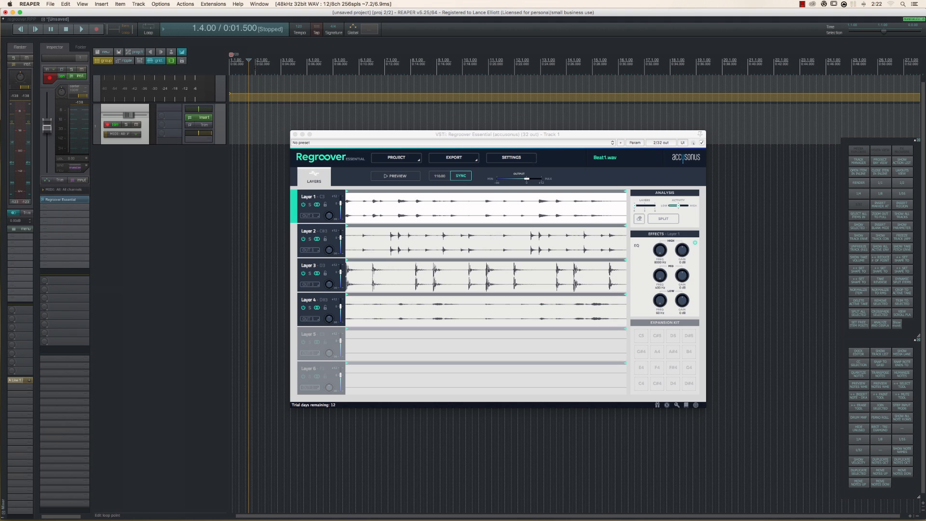
{"action": "left_click", "coordinate": [255, 69]}
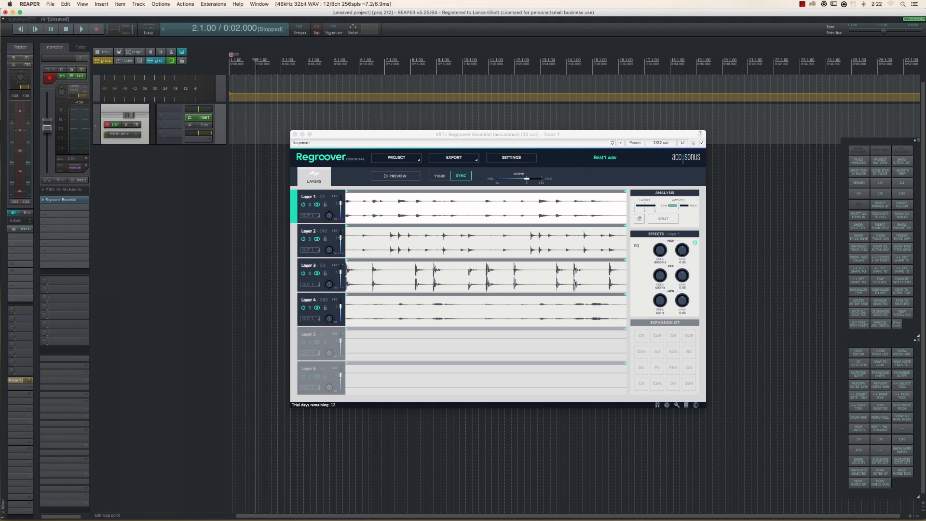
{"action": "left_click", "coordinate": [299, 28]}
{"action": "key", "text": "Return"}
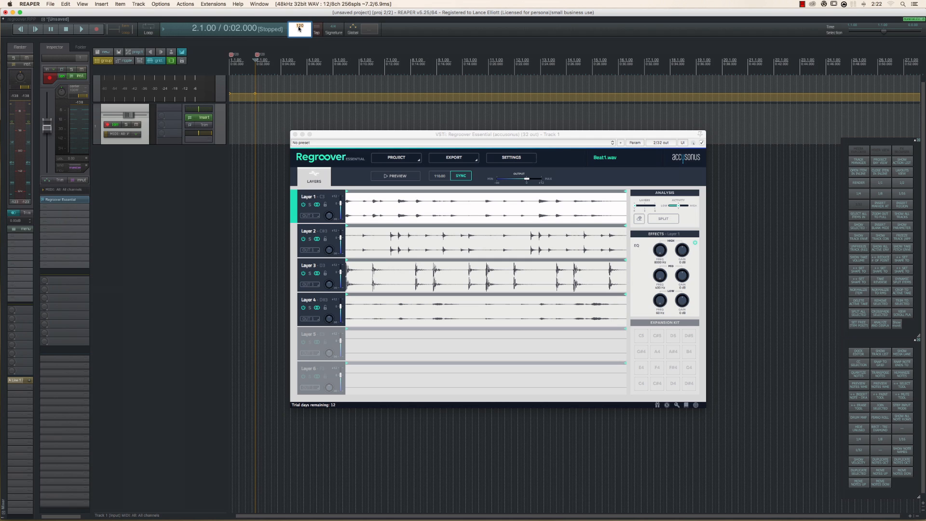
{"action": "type", "text": "110"}
{"action": "key", "text": "Return"}
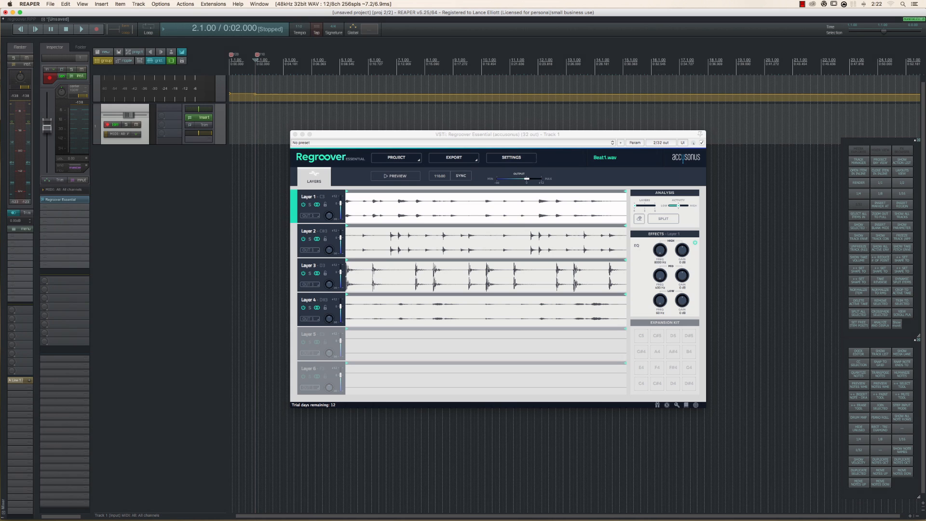
Turn on Sync for the clip in Regroover and place the edit cursor at 2.2.50 on the timeline.
{"action": "left_click", "coordinate": [284, 60]}
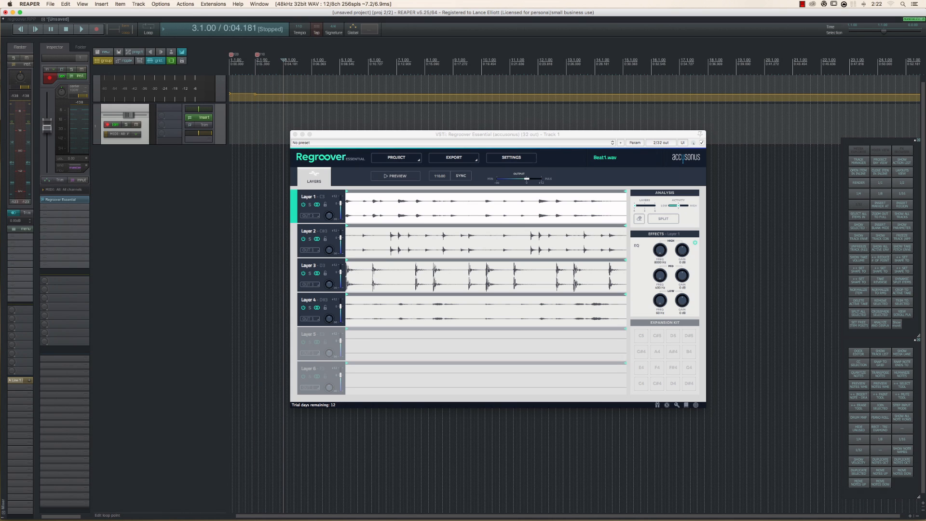
{"action": "left_click", "coordinate": [458, 180]}
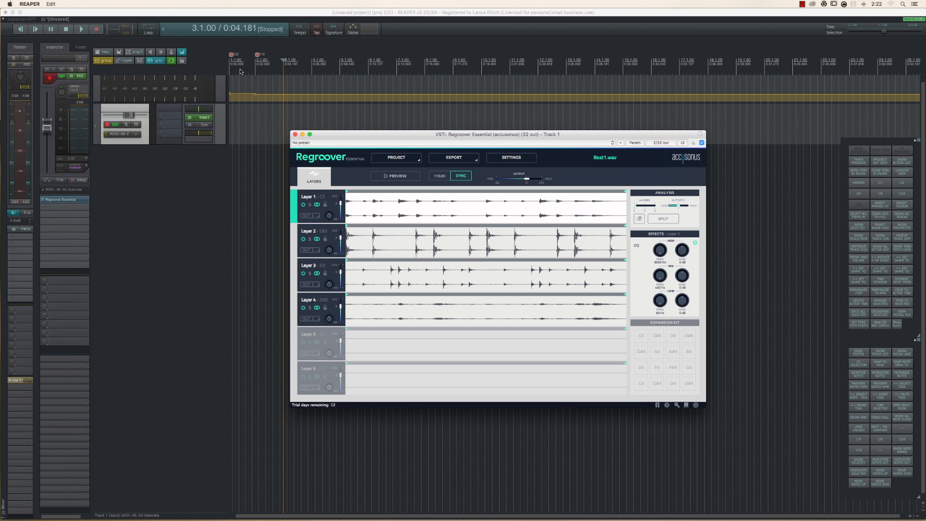
{"action": "left_click", "coordinate": [265, 72]}
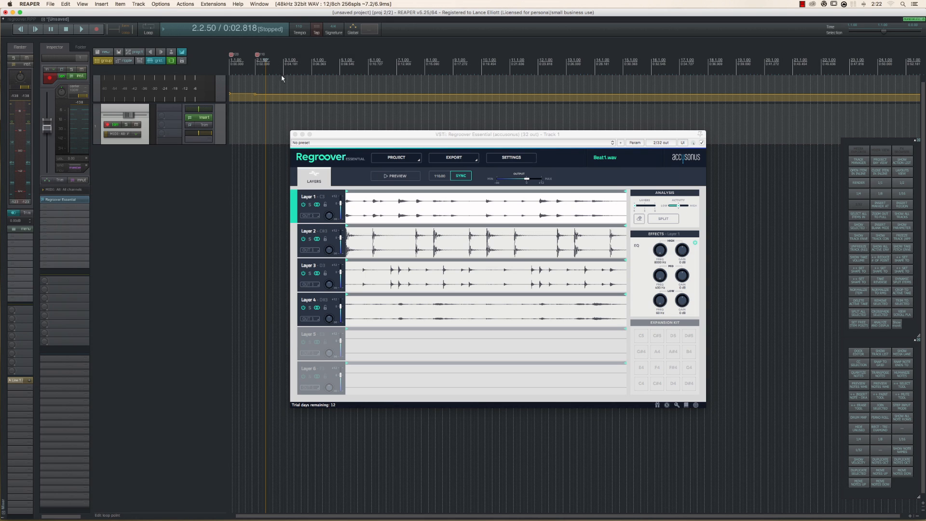
Preview the full loop in Regroover, lower track 1's volume during playback, and stop the preview.
{"action": "left_click", "coordinate": [391, 176]}
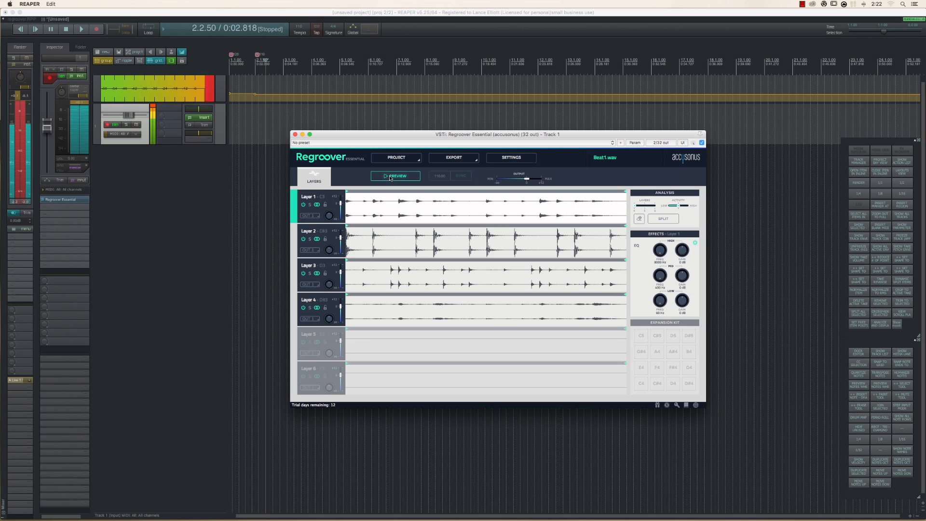
{"action": "left_click", "coordinate": [131, 119]}
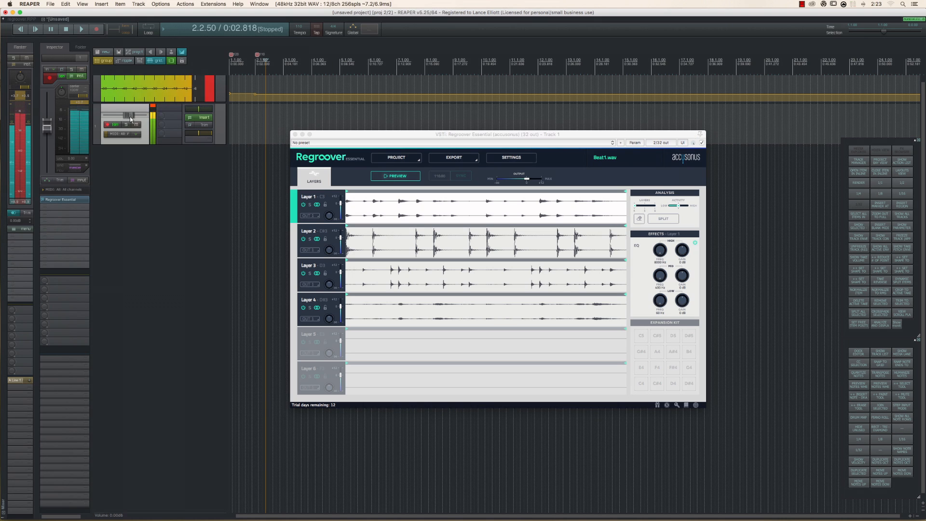
{"action": "left_click_drag", "start_coordinate": [130, 119], "coordinate": [126, 119]}
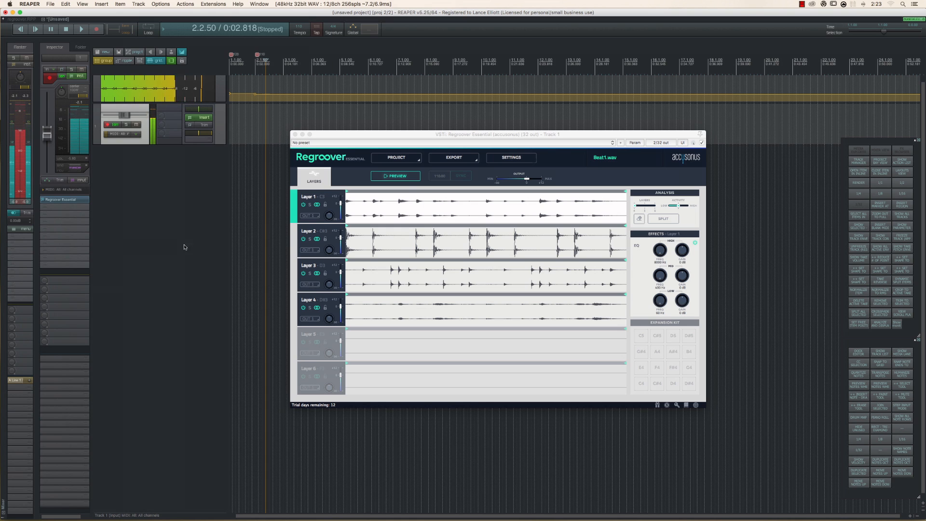
{"action": "left_click", "coordinate": [396, 176]}
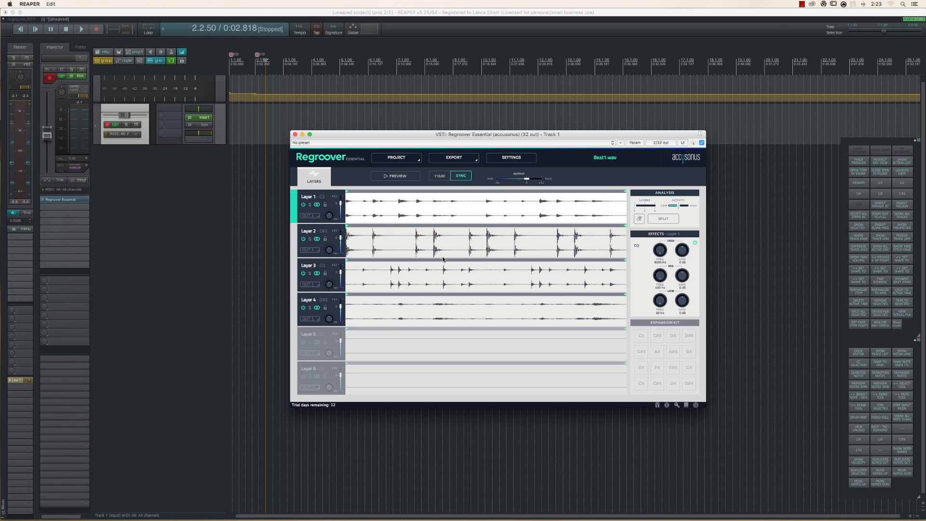
Audition Layers 1 to 4 soloed one after another, release the solos, and stop the preview.
{"action": "left_click", "coordinate": [310, 206]}
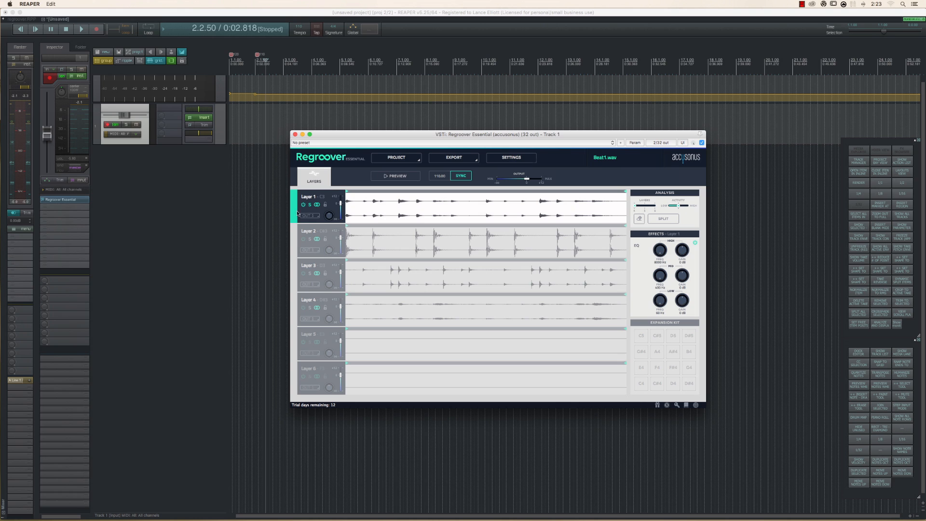
{"action": "left_click", "coordinate": [397, 176]}
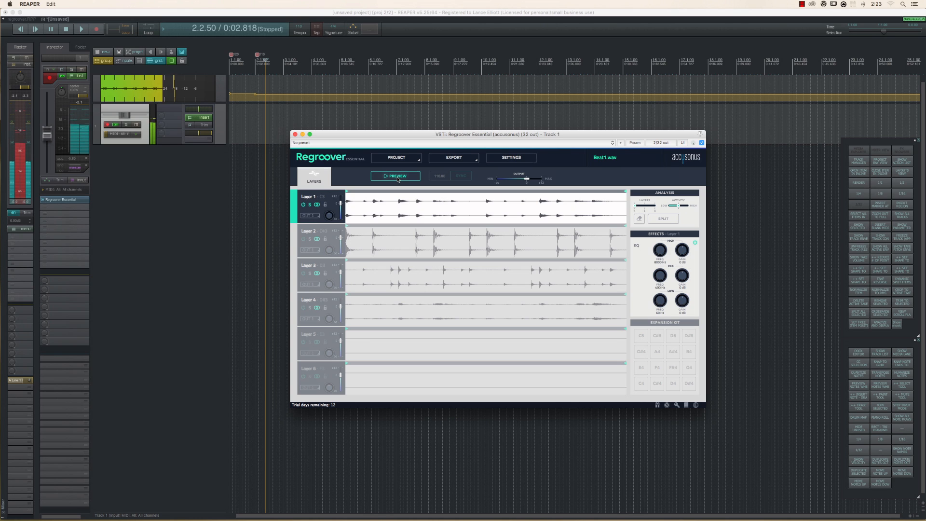
{"action": "left_click", "coordinate": [310, 205]}
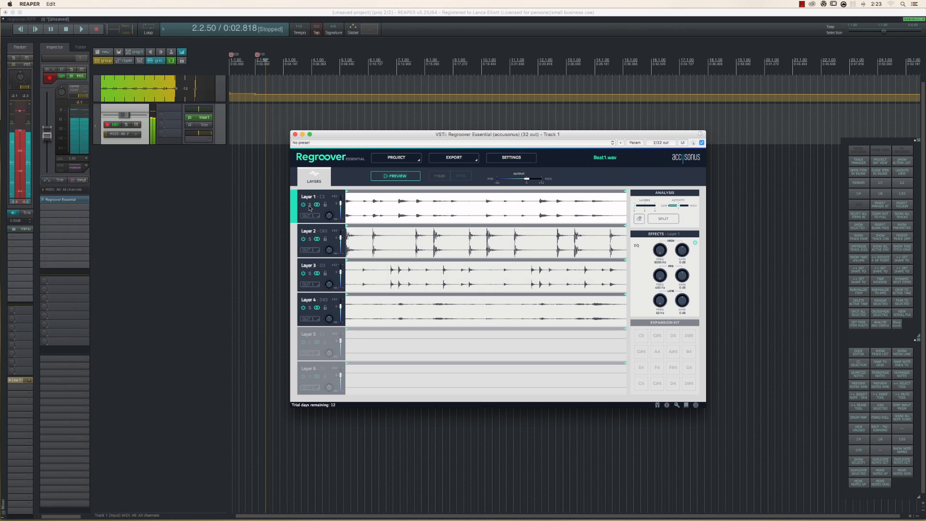
{"action": "left_click", "coordinate": [310, 240]}
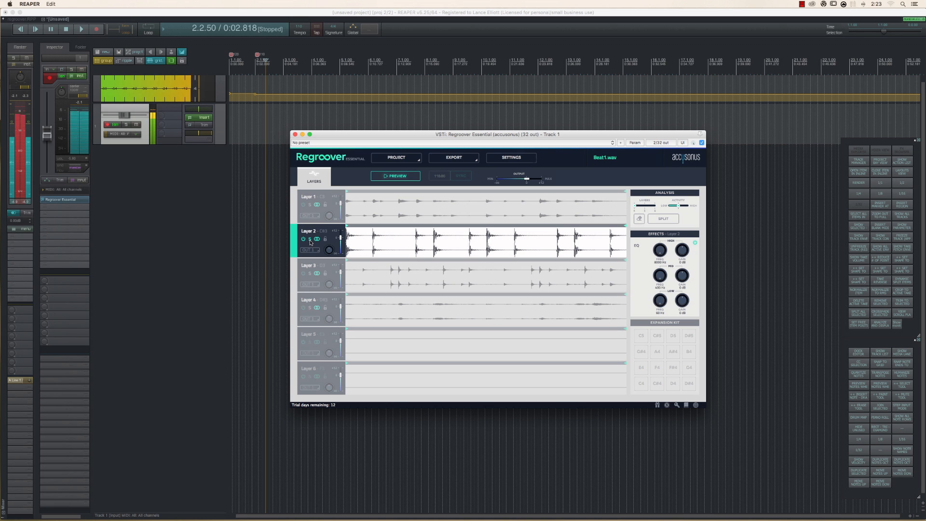
{"action": "left_click", "coordinate": [310, 274]}
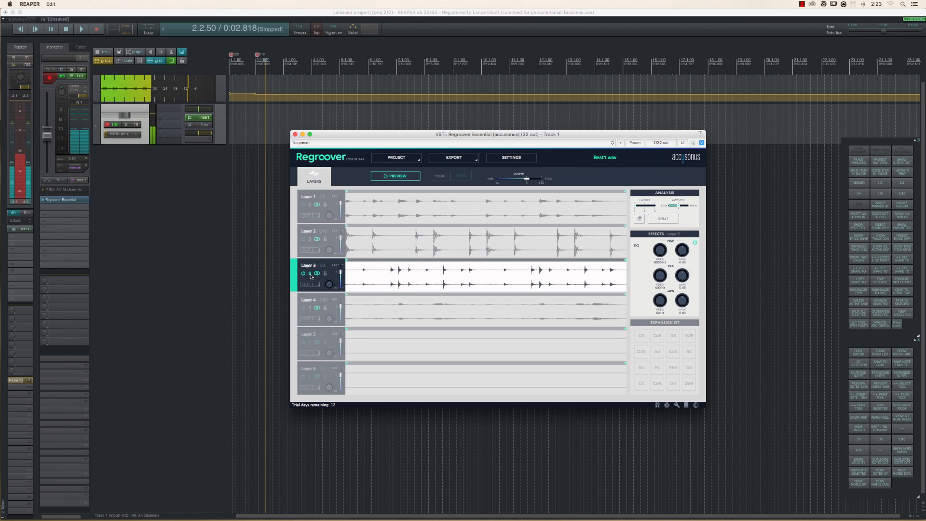
{"action": "left_click", "coordinate": [310, 274]}
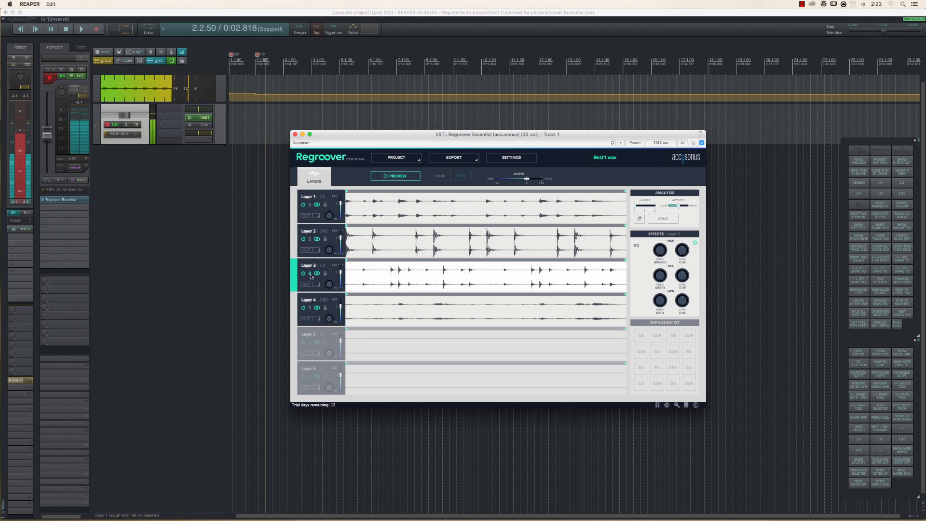
{"action": "left_click", "coordinate": [310, 308]}
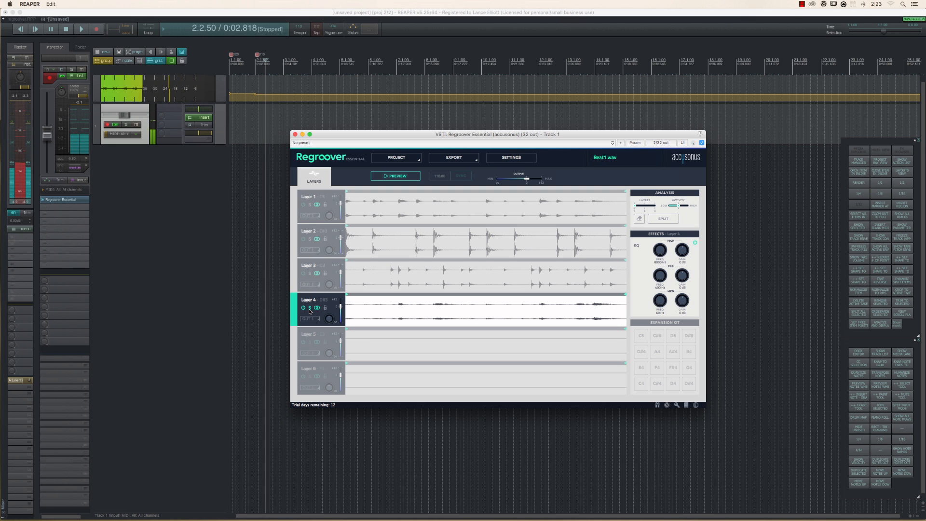
{"action": "left_click", "coordinate": [310, 308]}
{"action": "left_click", "coordinate": [390, 177]}
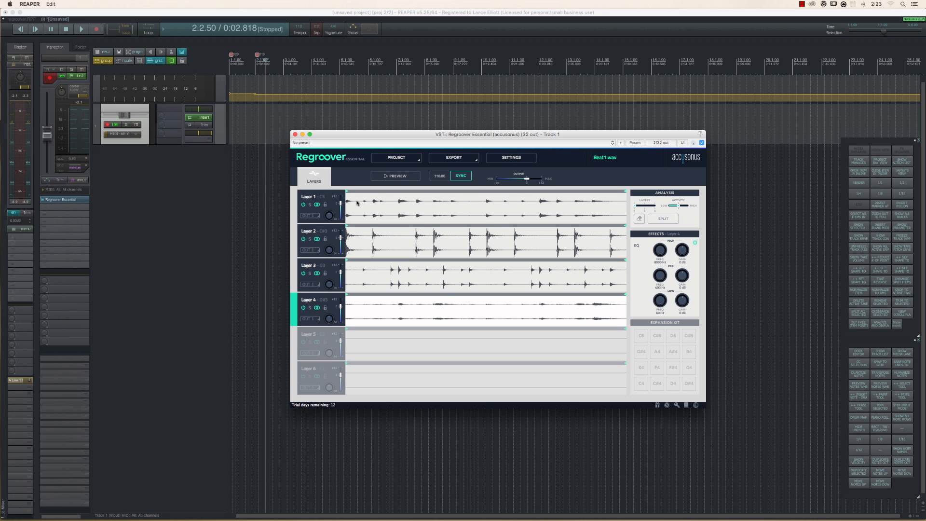
Solo Layer 2, switch it from stereo to mono while previewing it, and release the solo.
{"action": "left_click_drag", "start_coordinate": [344, 138], "coordinate": [359, 126]}
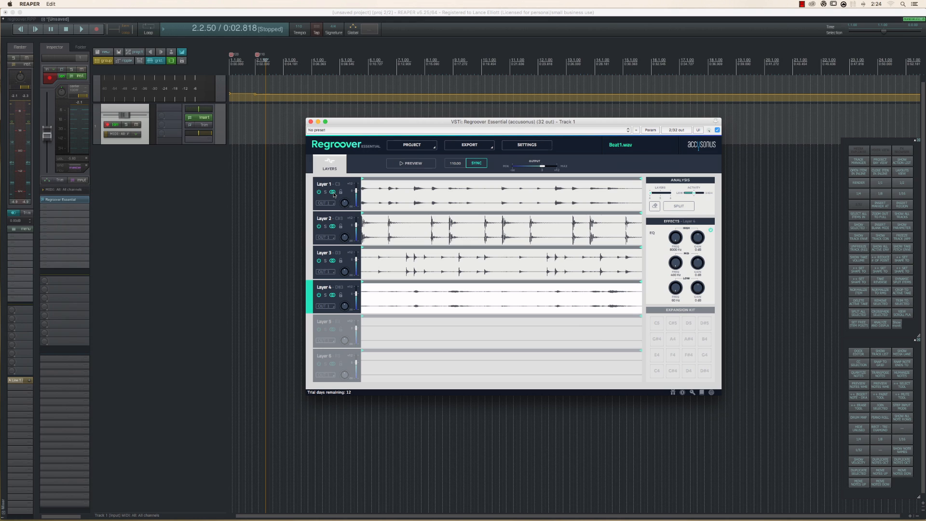
{"action": "left_click", "coordinate": [325, 228]}
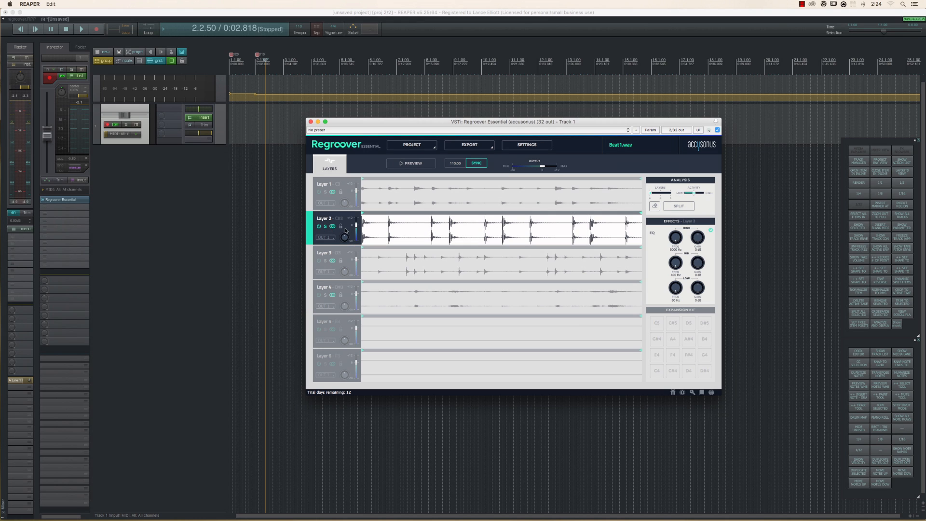
{"action": "key", "text": "space"}
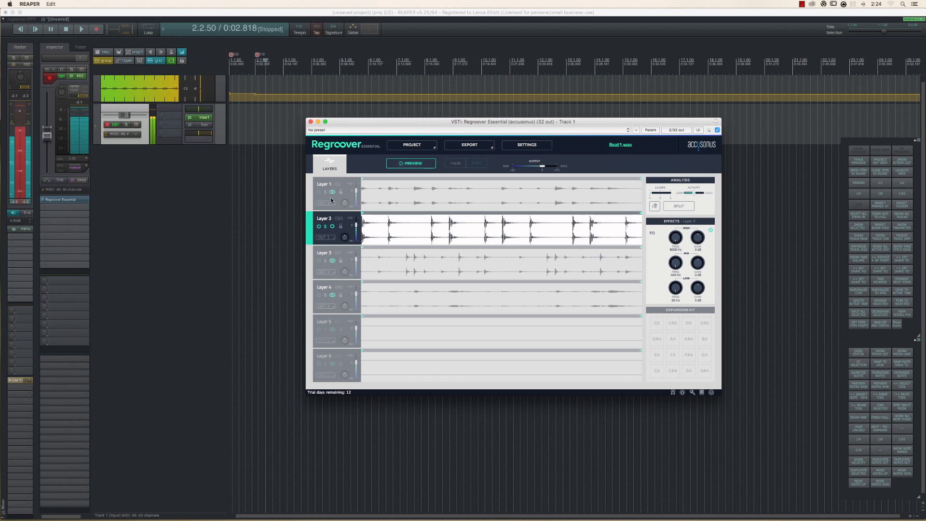
{"action": "left_click", "coordinate": [326, 227]}
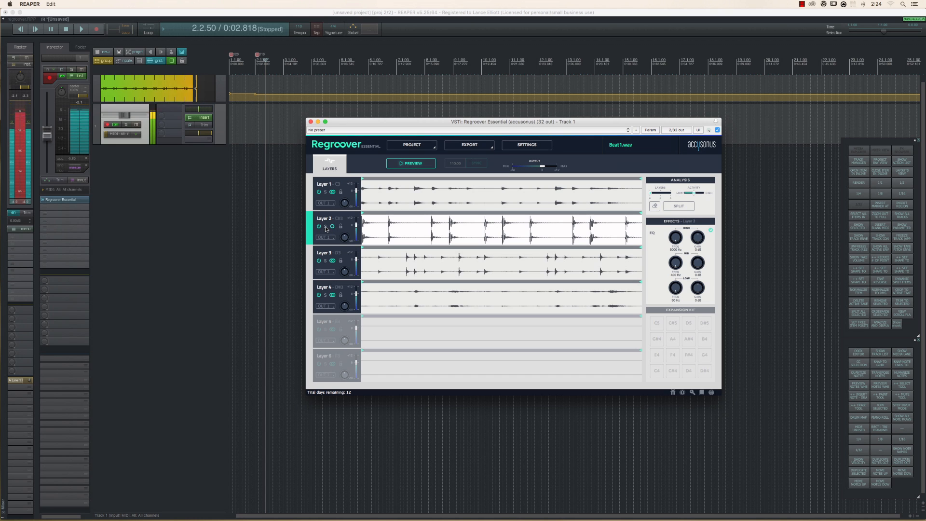
Audition the other layers soloed during the preview, starting with Layer 1 and ending with Layer 4, and release the solos.
{"action": "left_click", "coordinate": [326, 192]}
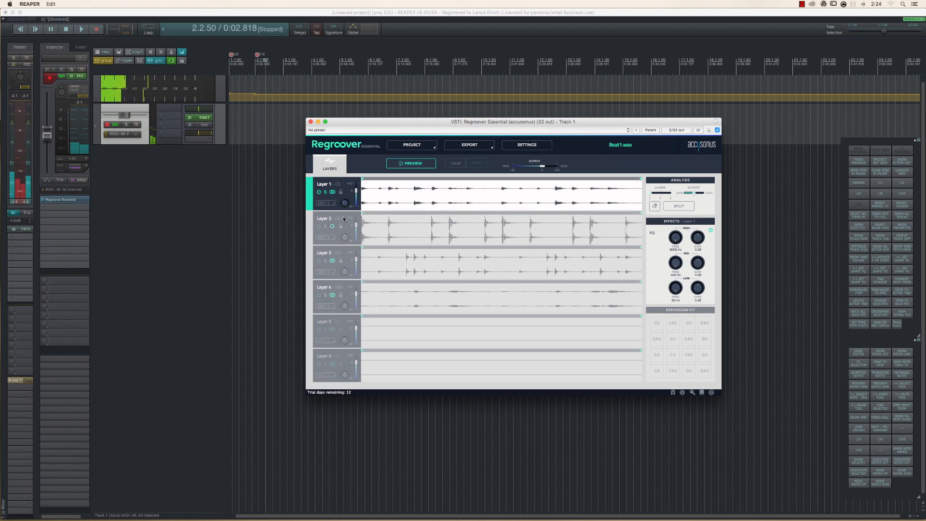
{"action": "left_click", "coordinate": [325, 192]}
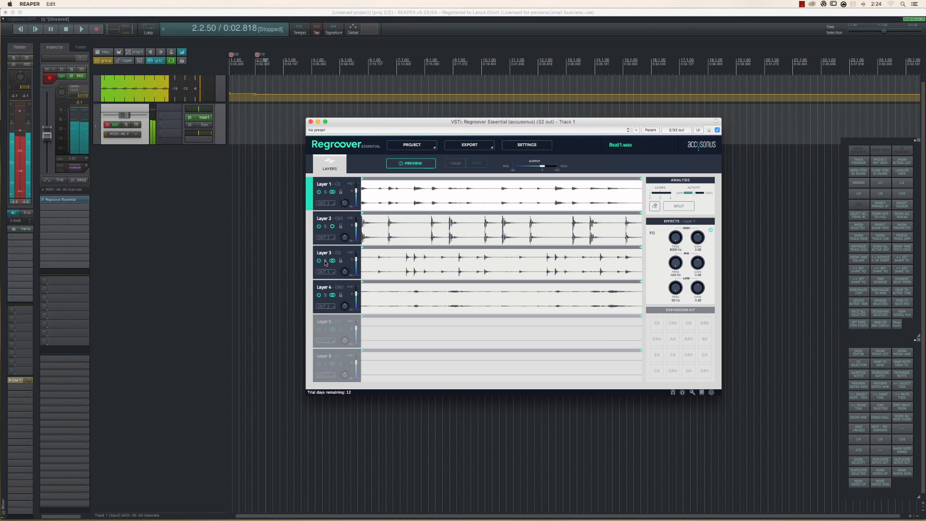
{"action": "left_click", "coordinate": [322, 275]}
{"action": "left_click", "coordinate": [336, 305]}
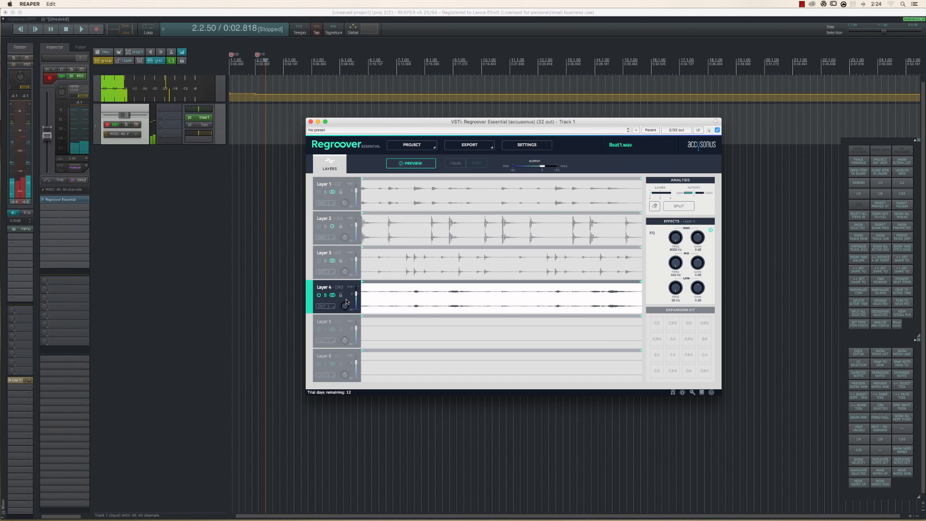
{"action": "left_click", "coordinate": [326, 296]}
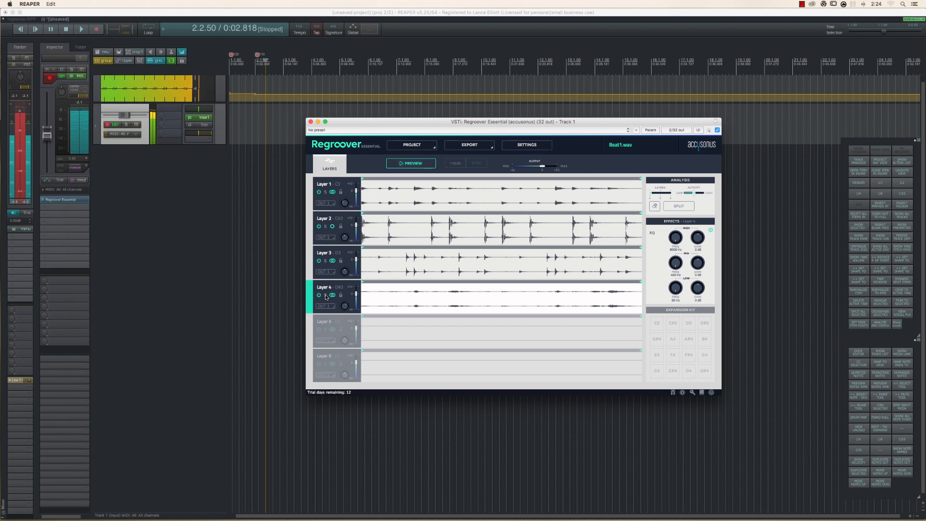
Solo Layer 2, raise its low-band EQ frequency to about 105 Hz during the preview, and release the solo.
{"action": "left_click", "coordinate": [404, 164]}
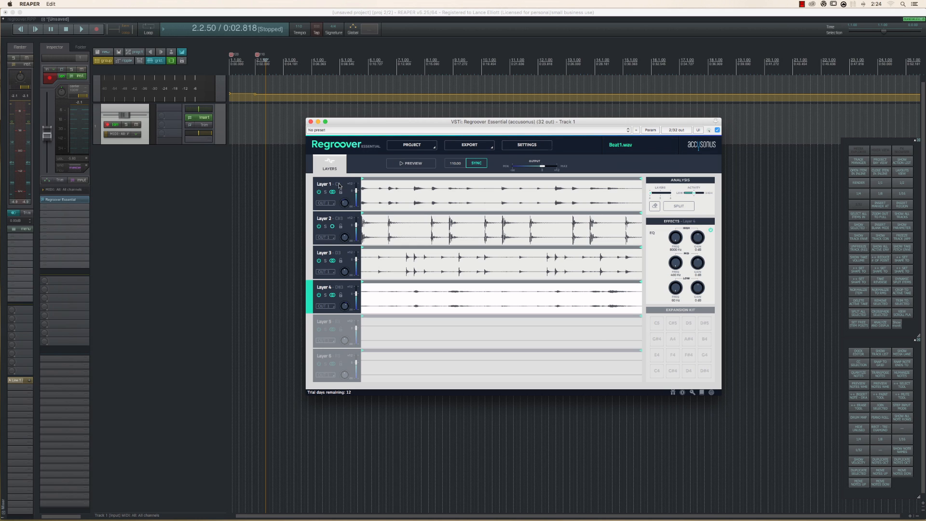
{"action": "left_click", "coordinate": [343, 217]}
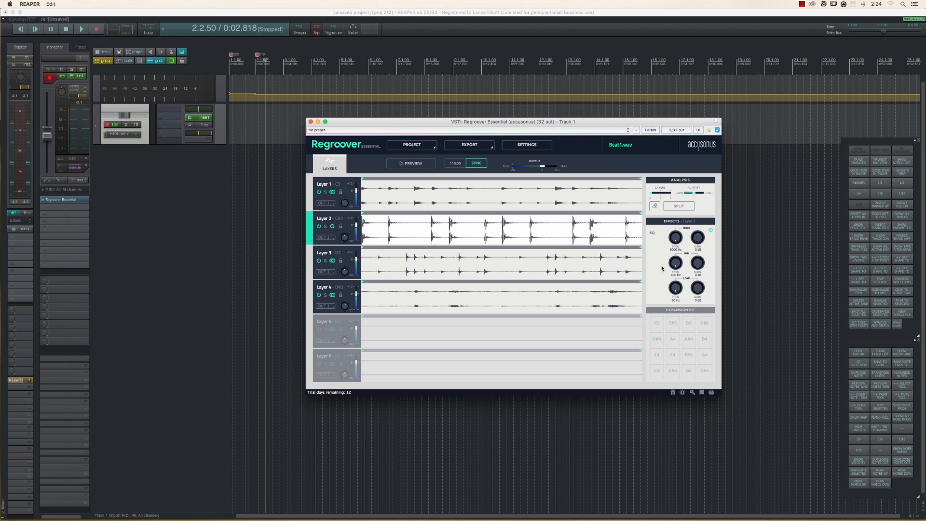
{"action": "left_click", "coordinate": [326, 227]}
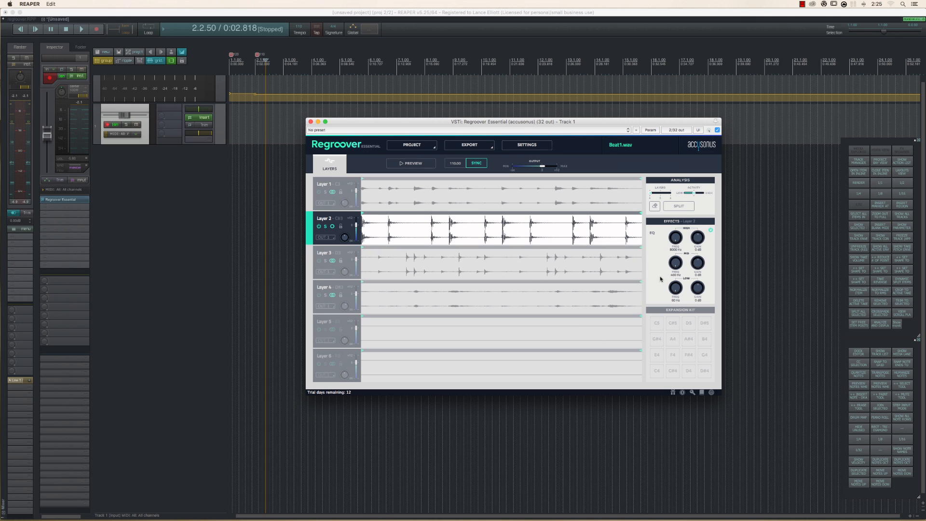
{"action": "left_click", "coordinate": [411, 163]}
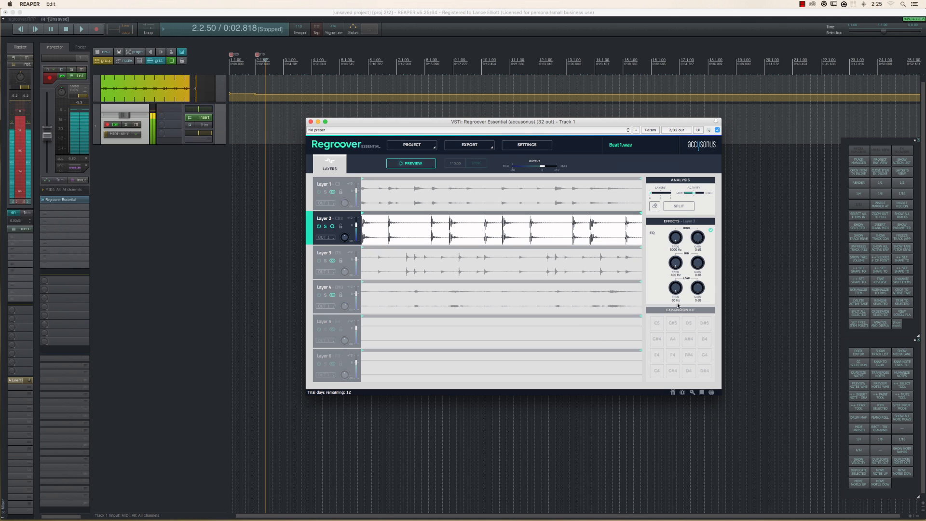
{"action": "mouse_move", "coordinate": [676, 290]}
{"action": "left_mouse_down"}
{"action": "mouse_move", "coordinate": [701, 273]}
{"action": "mouse_move", "coordinate": [679, 283]}
{"action": "left_mouse_up"}
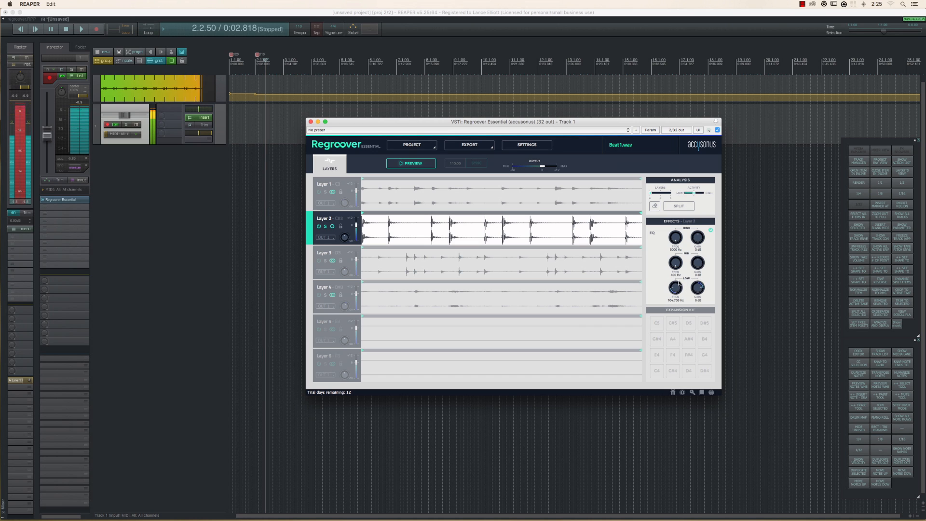
{"action": "left_click", "coordinate": [323, 227]}
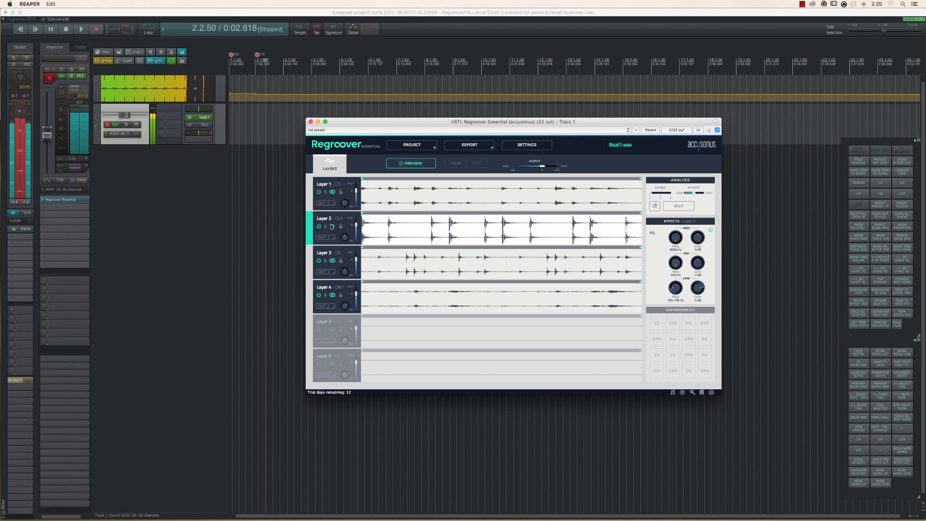
Solo Layer 4, lower its high-band EQ gain to about -7.4 dB during the preview, then release the solo and stop the preview.
{"action": "key", "text": "space"}
{"action": "left_click", "coordinate": [325, 295]}
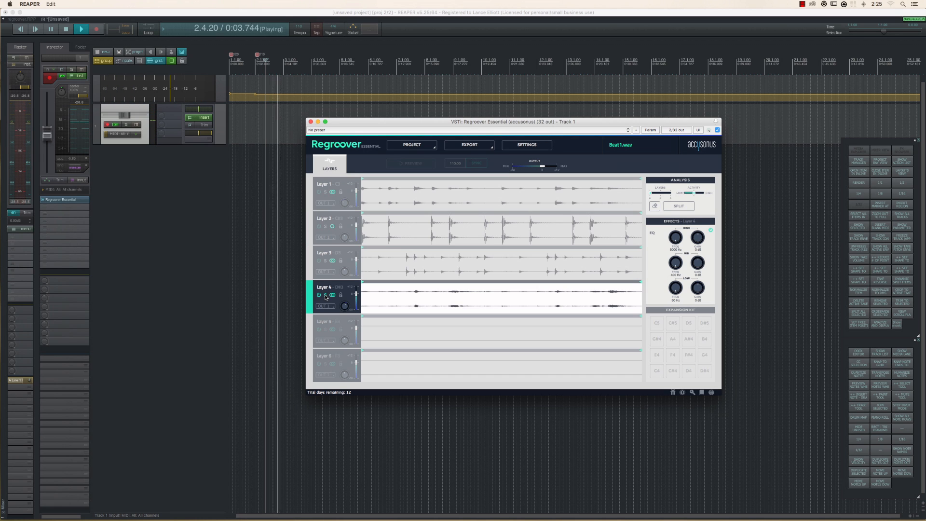
{"action": "key", "text": "space"}
{"action": "left_click", "coordinate": [426, 164]}
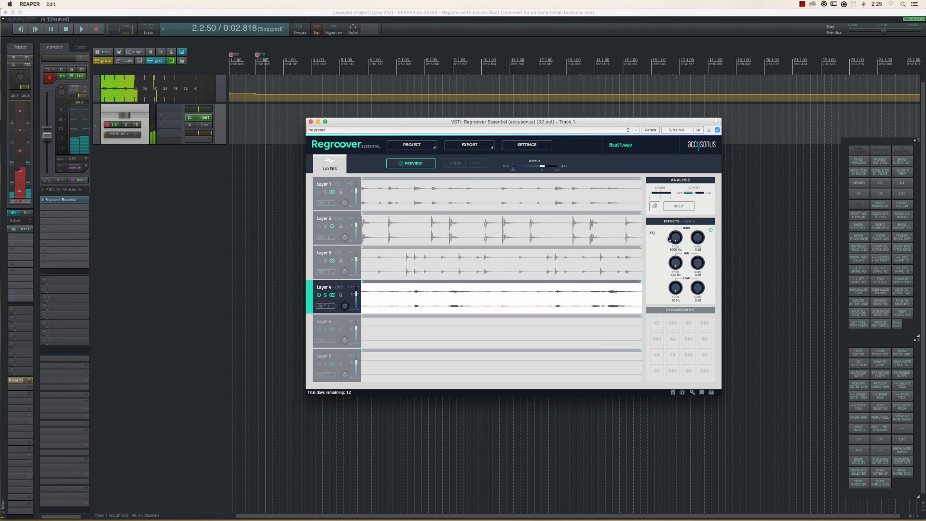
{"action": "mouse_move", "coordinate": [697, 238]}
{"action": "left_mouse_down"}
{"action": "mouse_move", "coordinate": [697, 249]}
{"action": "mouse_move", "coordinate": [679, 236]}
{"action": "mouse_move", "coordinate": [698, 242]}
{"action": "mouse_move", "coordinate": [679, 261]}
{"action": "mouse_move", "coordinate": [701, 255]}
{"action": "left_mouse_up"}
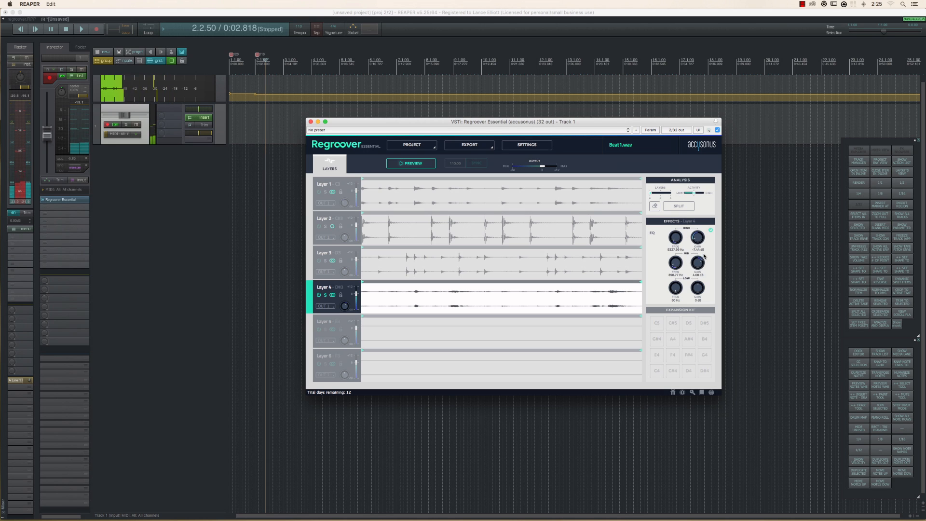
{"action": "left_click", "coordinate": [319, 295]}
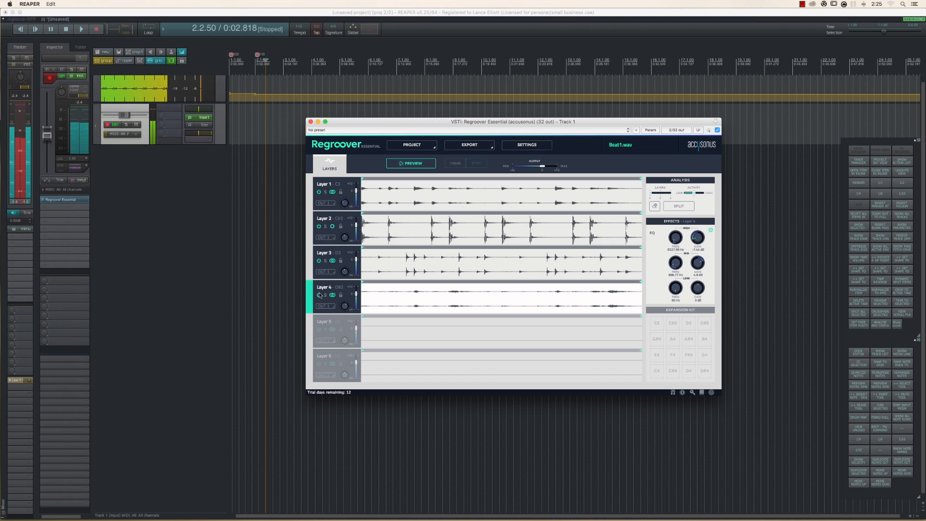
{"action": "left_click", "coordinate": [412, 168]}
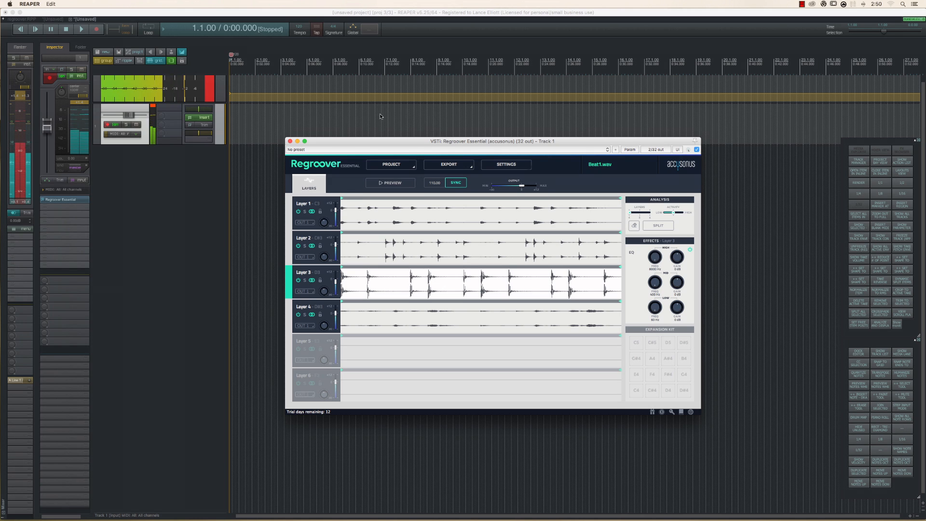
Clear Track 1's clip indicator and preview the full loop, stopping it when done.
{"action": "left_click", "coordinate": [152, 107]}
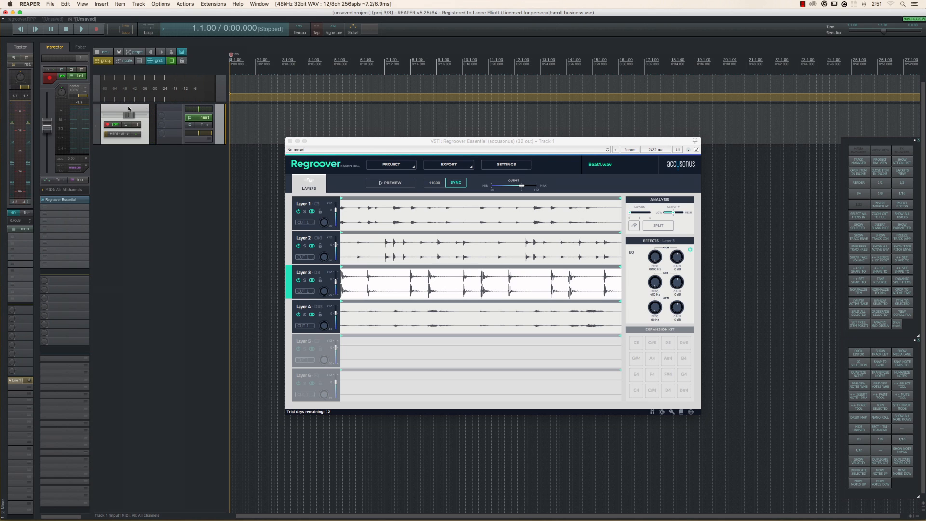
{"action": "left_click", "coordinate": [396, 184]}
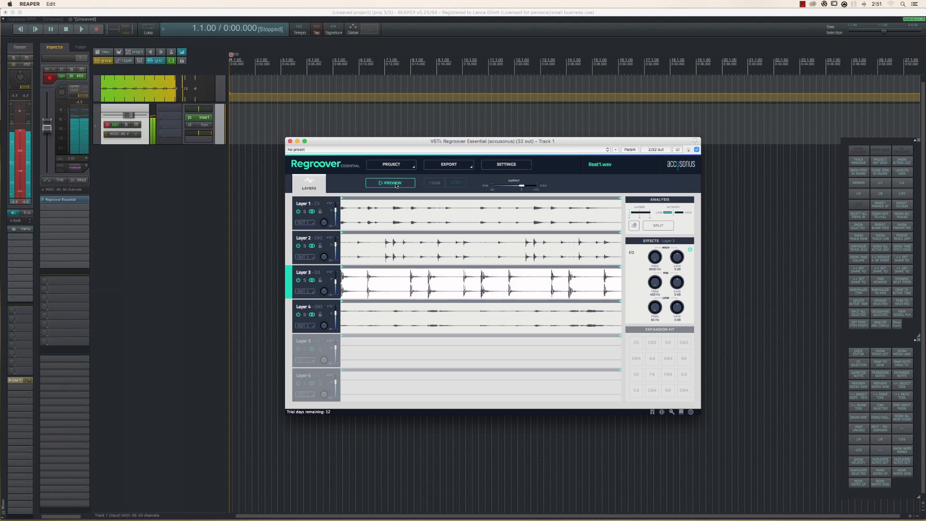
{"action": "left_click", "coordinate": [396, 184]}
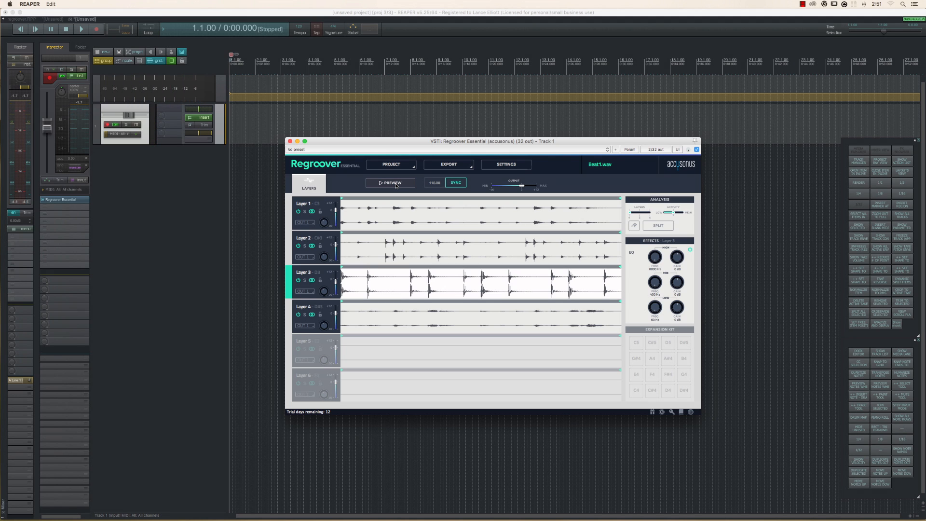
{"action": "left_click", "coordinate": [396, 184]}
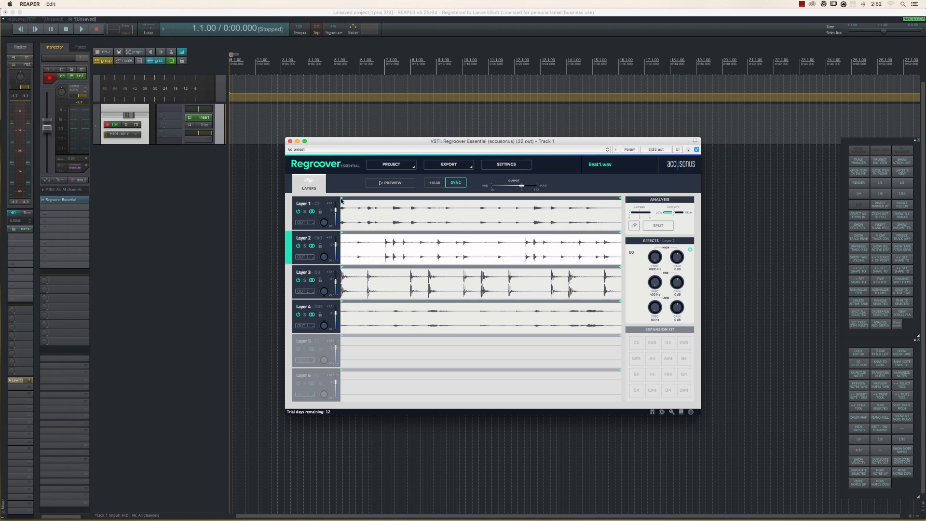
Shorten Layer 1's loop range at both ends to a short section before the middle of the waveform.
{"action": "left_click_drag", "start_coordinate": [347, 202], "coordinate": [395, 203]}
{"action": "mouse_move", "coordinate": [622, 201]}
{"action": "left_mouse_down"}
{"action": "mouse_move", "coordinate": [449, 199]}
{"action": "mouse_move", "coordinate": [460, 196]}
{"action": "left_mouse_up"}
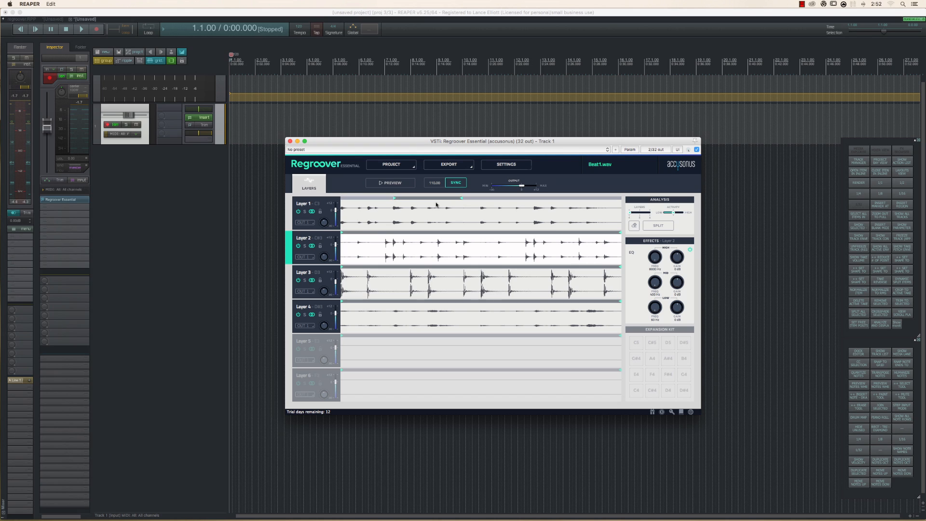
{"action": "mouse_move", "coordinate": [394, 197]}
{"action": "left_mouse_down"}
{"action": "mouse_move", "coordinate": [427, 201]}
{"action": "mouse_move", "coordinate": [395, 200]}
{"action": "left_mouse_up"}
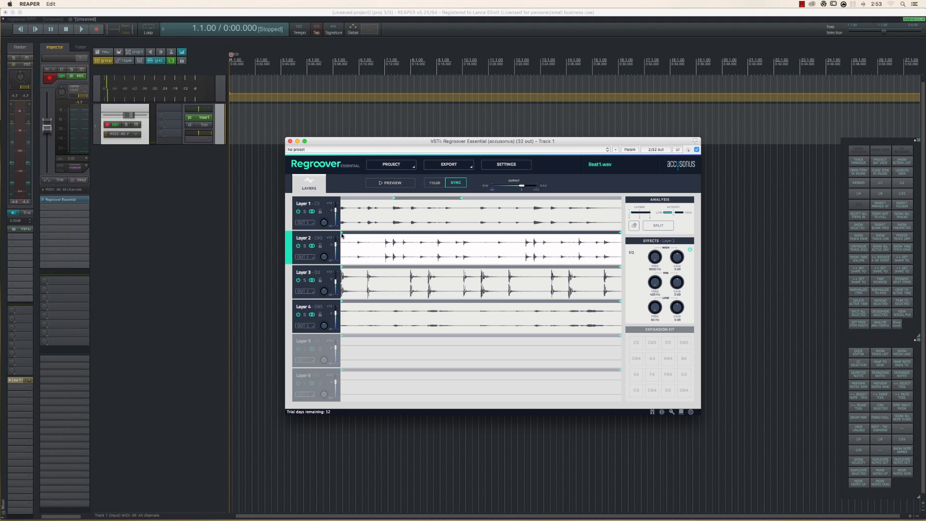
Shorten Layer 2's loop range to match Layer 1's range, and clear the clip indicators on the master and Track 1.
{"action": "left_click_drag", "start_coordinate": [342, 233], "coordinate": [394, 234]}
{"action": "left_click_drag", "start_coordinate": [620, 233], "coordinate": [461, 228]}
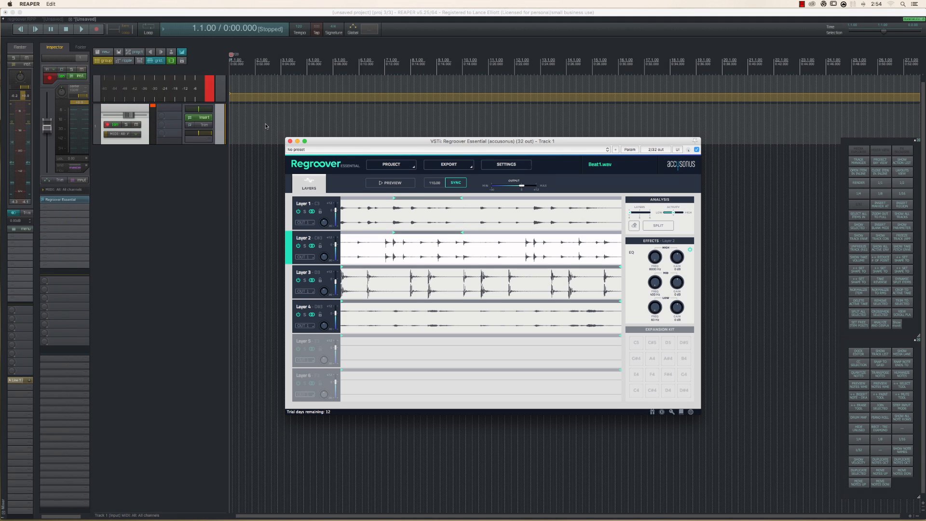
{"action": "left_click", "coordinate": [212, 93]}
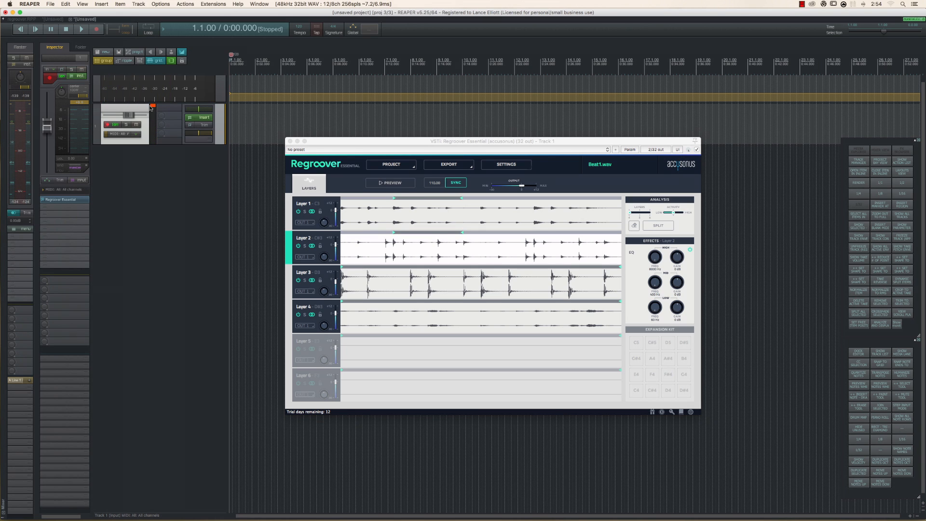
{"action": "left_click", "coordinate": [152, 105]}
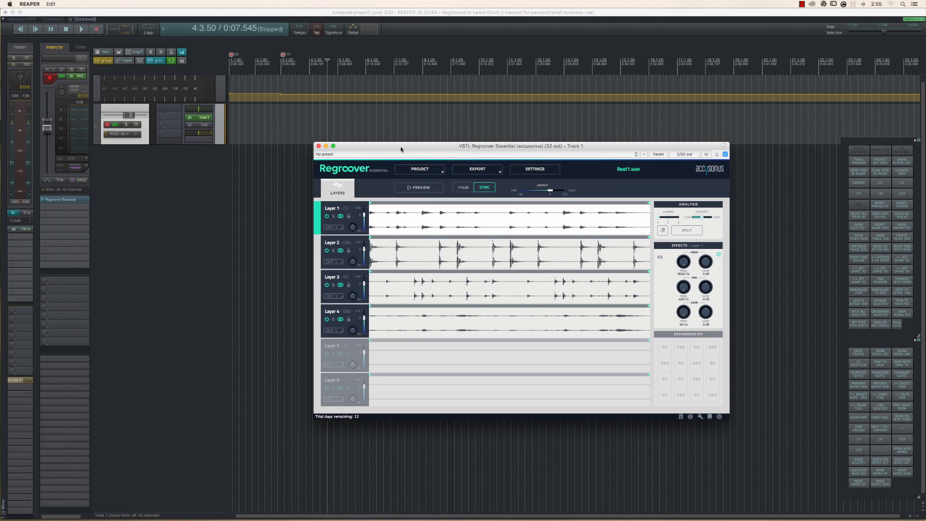
Switch Layer 2 to mono and back to stereo, then solo it and release the solo.
{"action": "left_click_drag", "start_coordinate": [400, 147], "coordinate": [394, 129]}
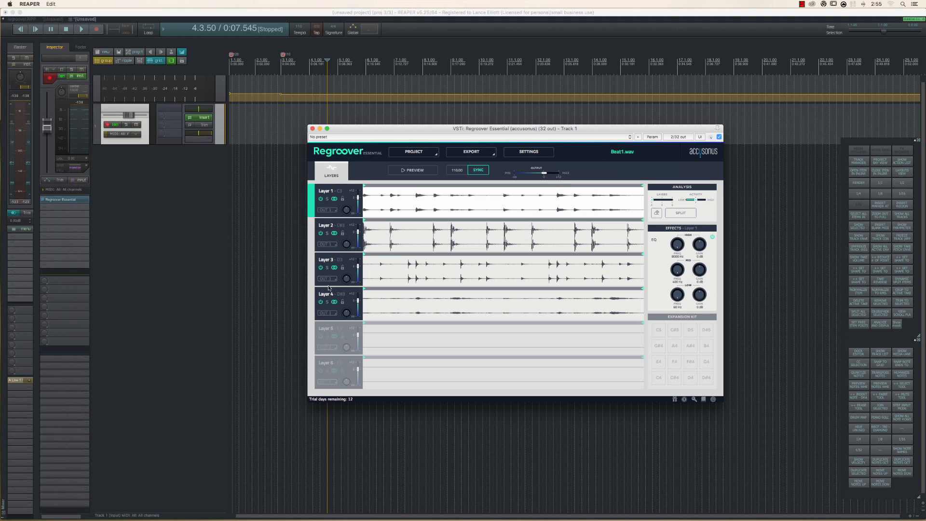
{"action": "left_click", "coordinate": [344, 251]}
{"action": "left_click", "coordinate": [334, 235]}
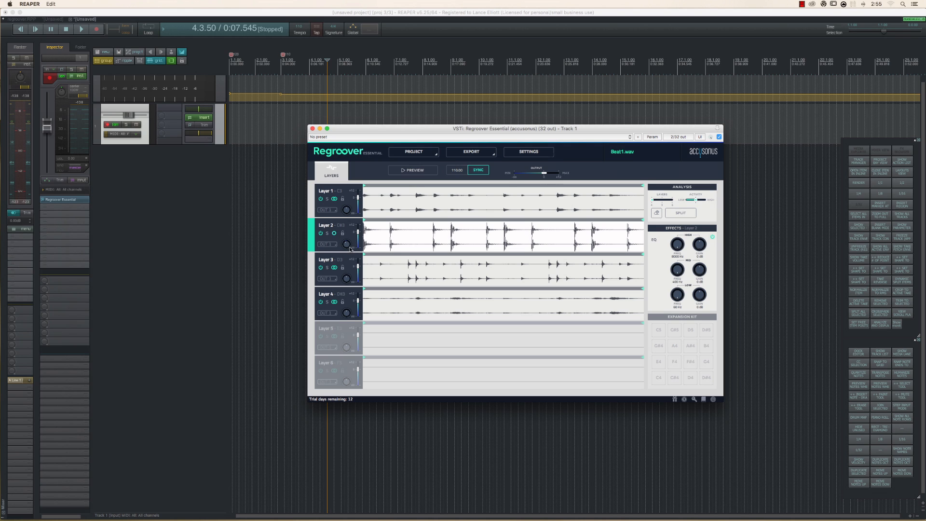
{"action": "left_click", "coordinate": [328, 234]}
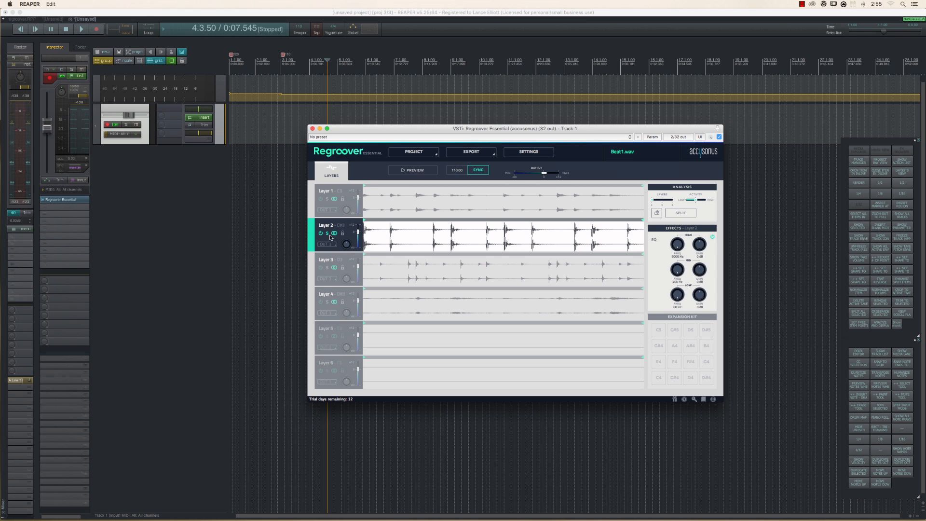
{"action": "left_click", "coordinate": [328, 233]}
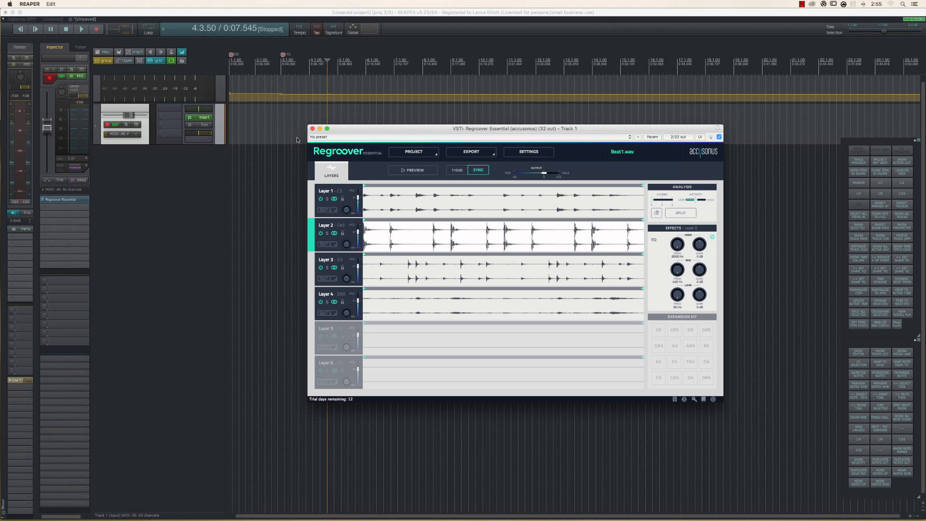
Replace the floating plugin window with Track 1's FX chain window, and place the edit cursor at 4.1.00.
{"action": "left_click", "coordinate": [311, 128]}
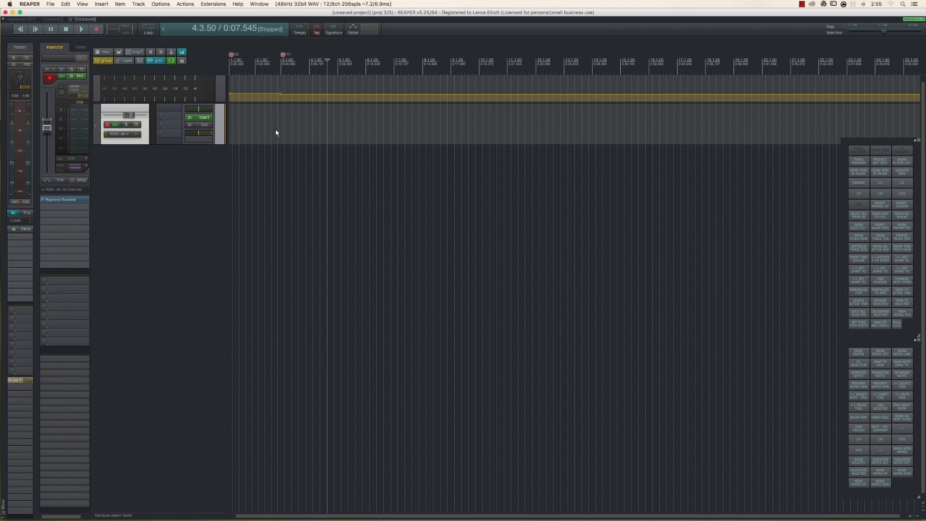
{"action": "mouse_move", "coordinate": [280, 96]}
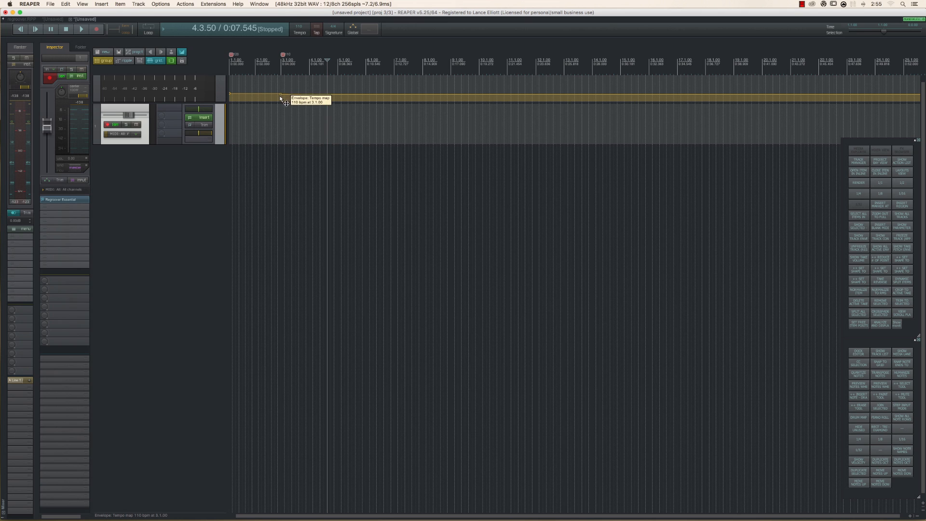
{"action": "left_click", "coordinate": [310, 59]}
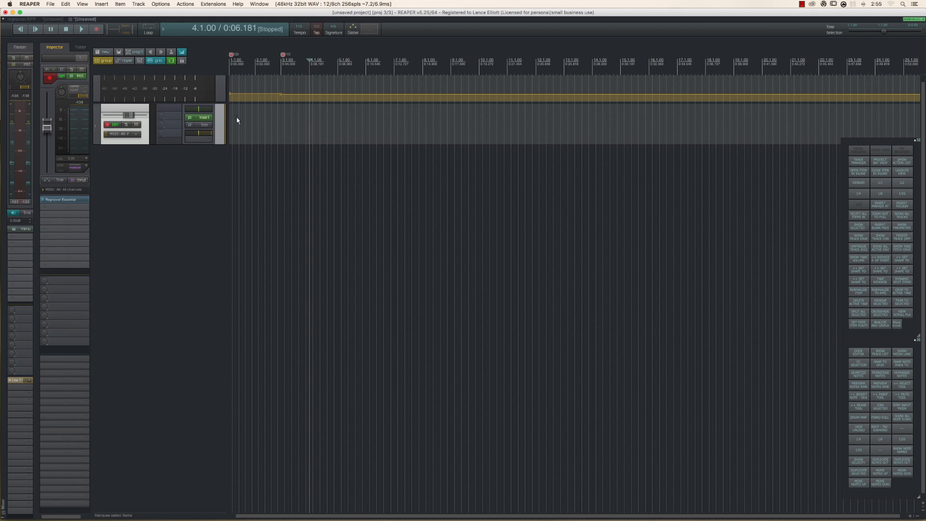
{"action": "left_click", "coordinate": [205, 117]}
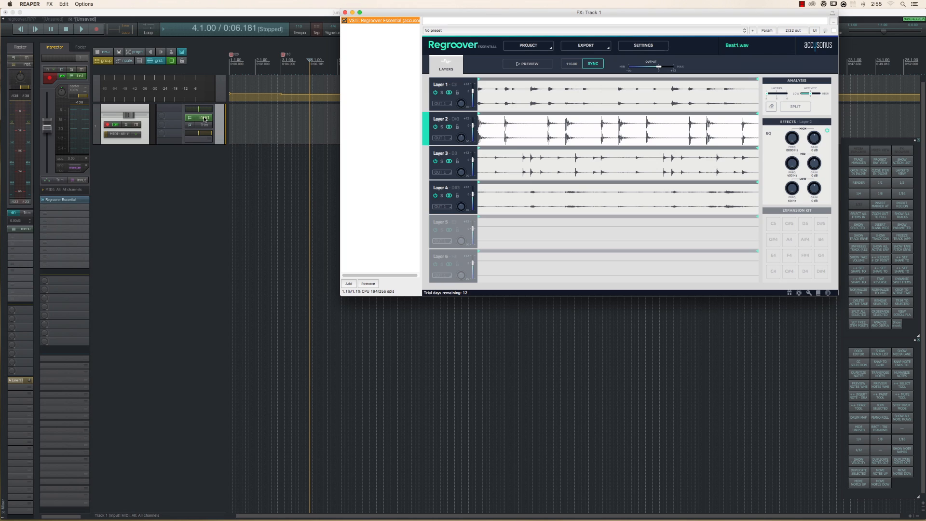
{"action": "left_click_drag", "start_coordinate": [434, 13], "coordinate": [380, 139]}
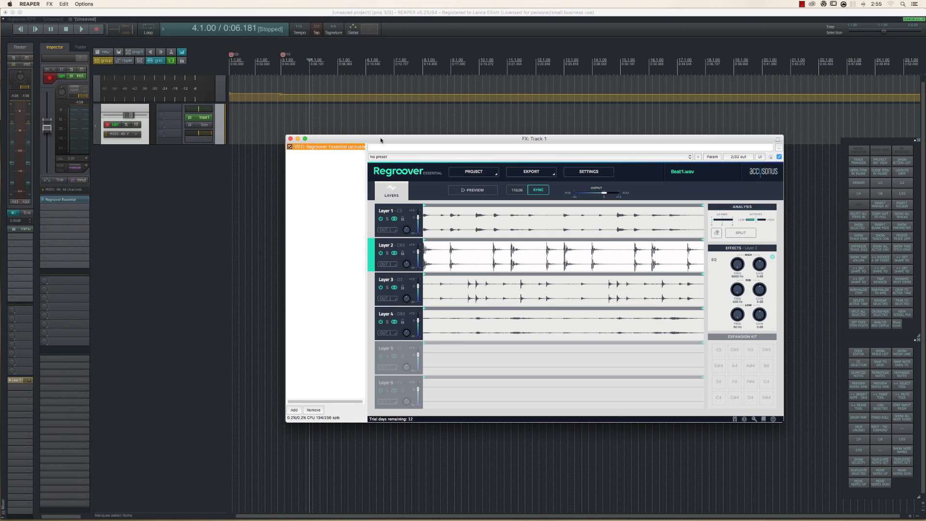
Look at the plugin's routing options in the FX chain and its pin connector, then close both.
{"action": "right_click", "coordinate": [313, 149]}
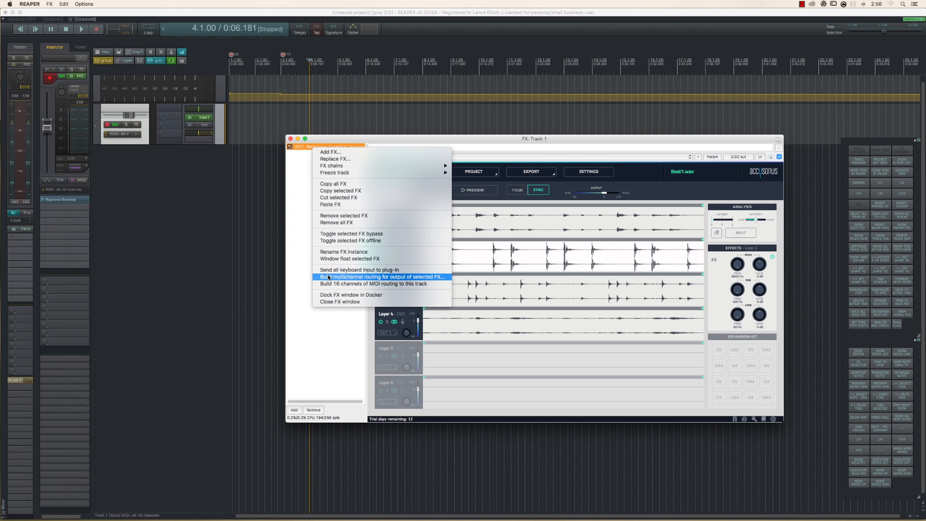
{"action": "left_click", "coordinate": [314, 340]}
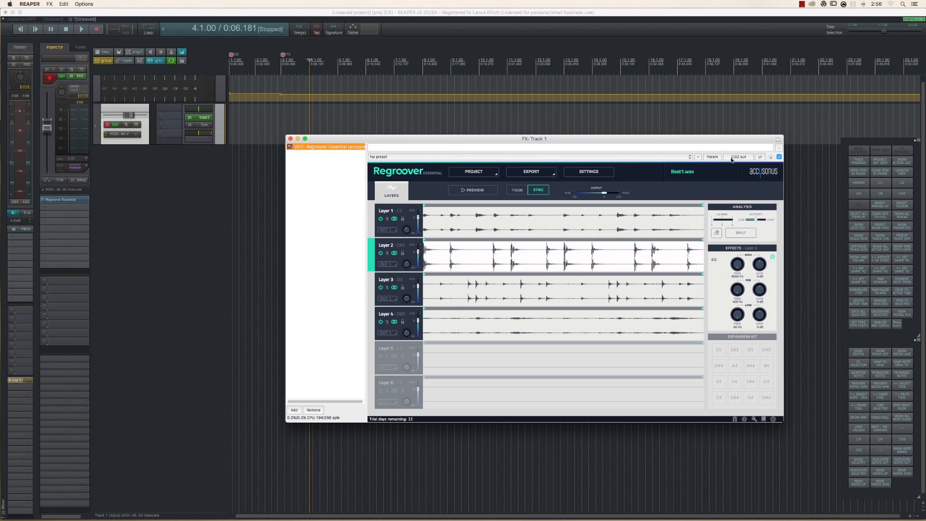
{"action": "left_click", "coordinate": [731, 159]}
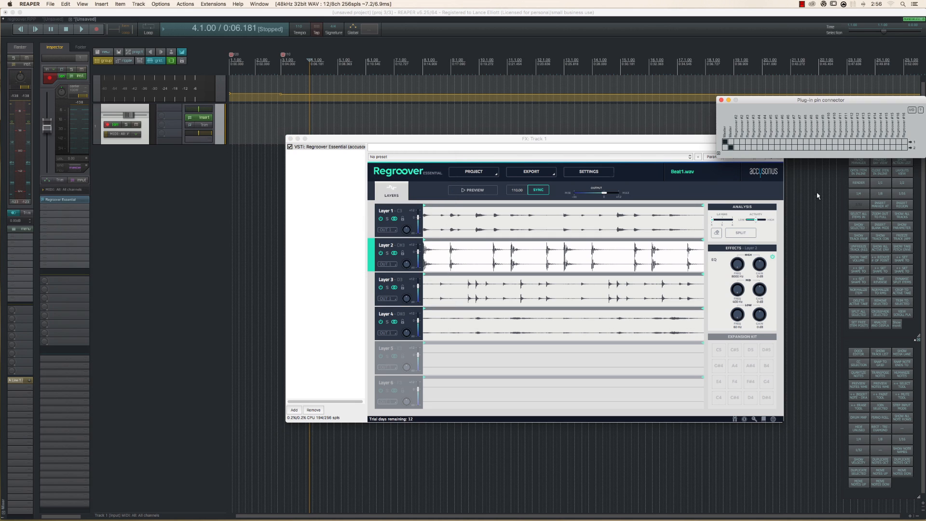
{"action": "key", "text": "Escape"}
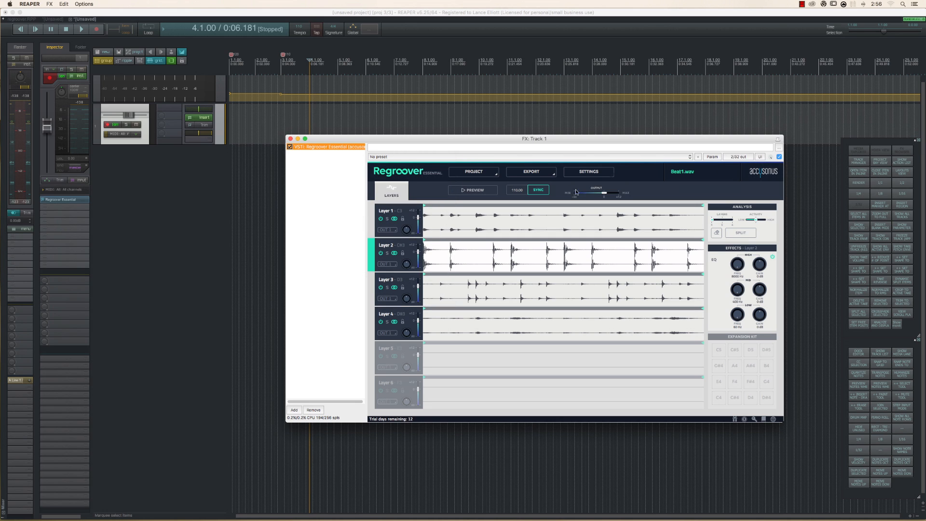
Build multichannel routing for the output of the Regroover Essential plugin and confirm it.
{"action": "right_click", "coordinate": [332, 148]}
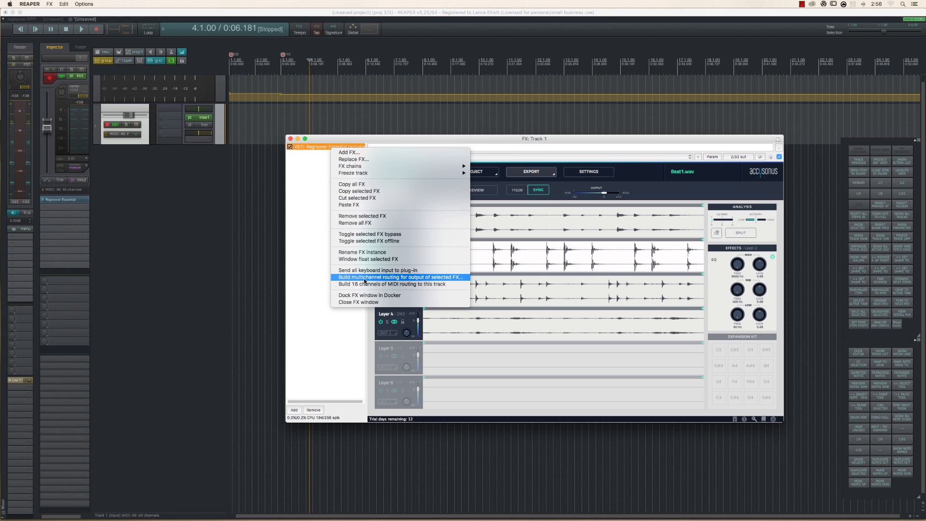
{"action": "left_click", "coordinate": [364, 279]}
{"action": "left_click", "coordinate": [504, 203]}
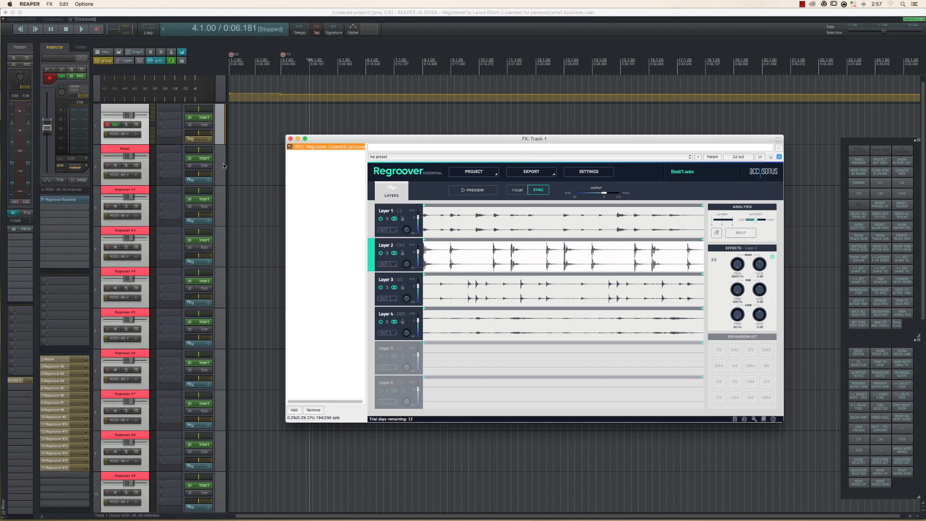
Delete the surplus output tracks Regroover #7 through Regroover #16.
{"action": "left_click", "coordinate": [222, 163]}
{"action": "left_click", "coordinate": [221, 198]}
{"action": "left_click", "coordinate": [220, 239]}
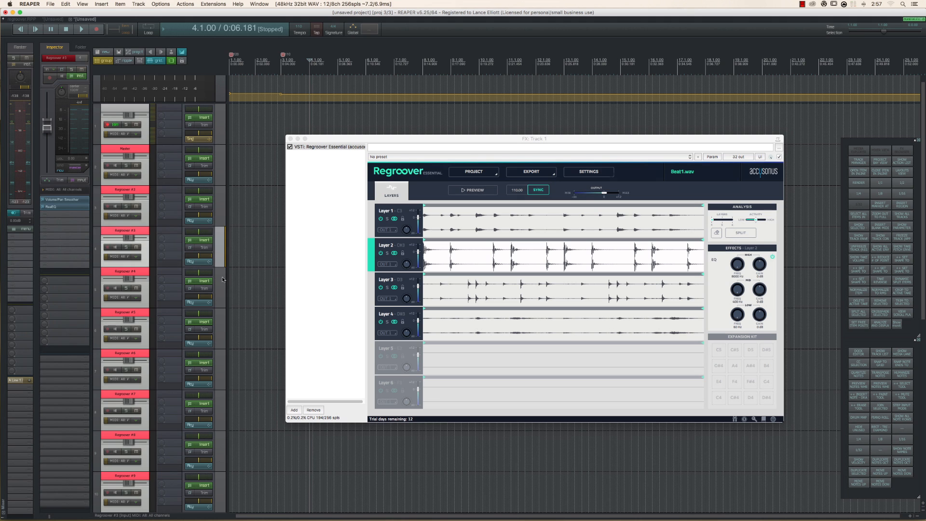
{"action": "left_click", "coordinate": [223, 281]}
{"action": "left_click", "coordinate": [222, 327]}
{"action": "left_click", "coordinate": [221, 374]}
{"action": "scroll", "coordinate": [221, 374], "scroll_direction": "down", "scroll_amount": 10}
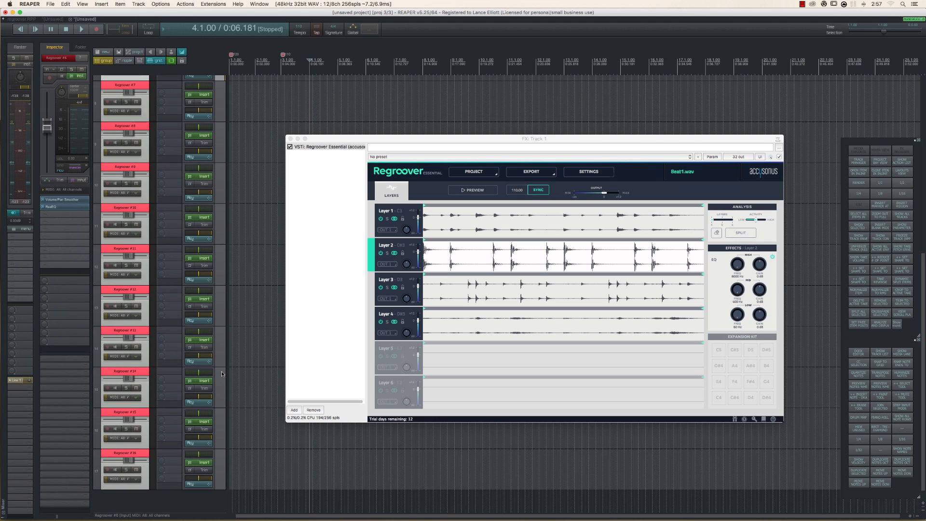
{"action": "left_click", "coordinate": [221, 107]}
{"action": "left_click", "coordinate": [221, 474], "text": "shift"}
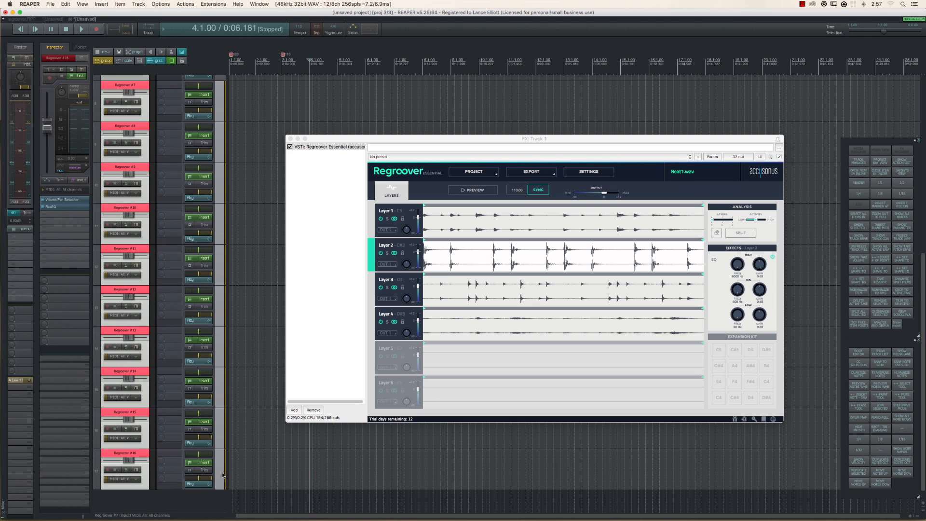
{"action": "key", "text": "Delete"}
{"action": "key", "text": "Return"}
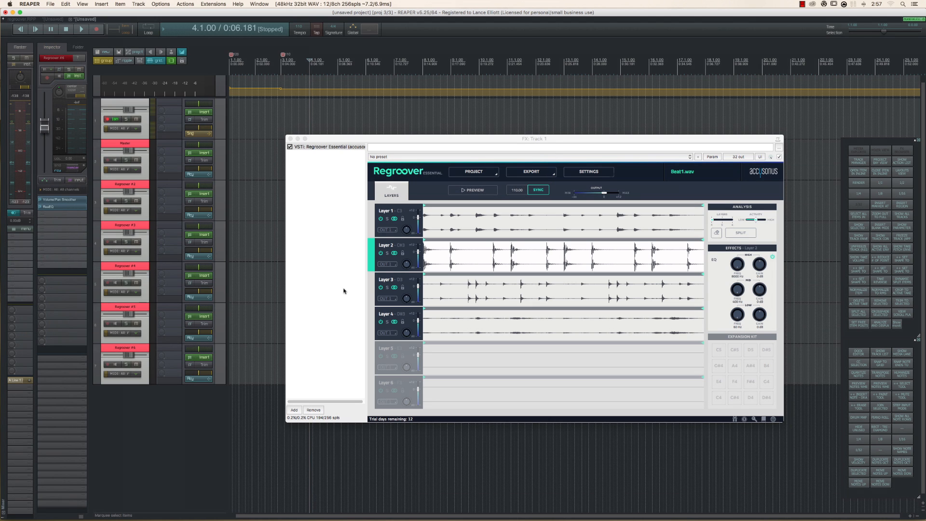
Assign Layer 1 to OUT 1, Layer 2 to OUT 2, Layer 3 to OUT 3 and Layer 4 to OUT 4.
{"action": "left_click", "coordinate": [386, 231]}
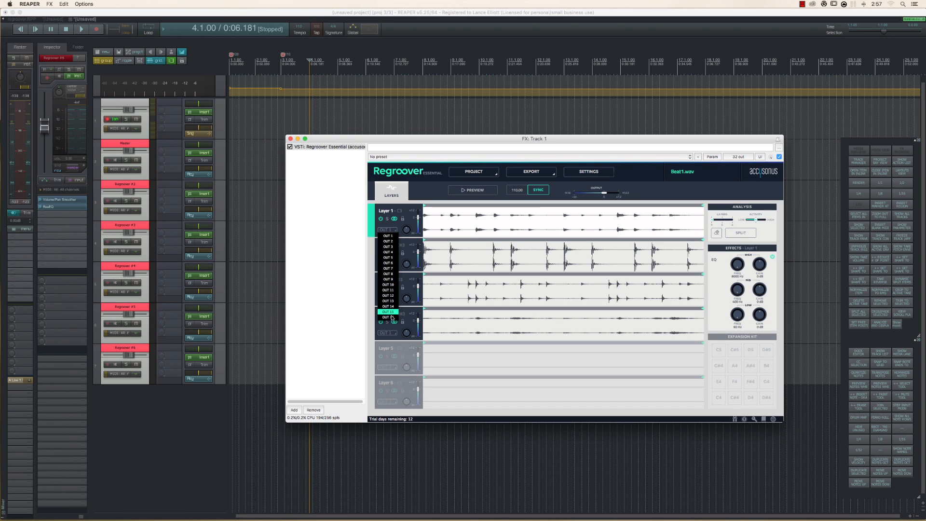
{"action": "left_click", "coordinate": [388, 237]}
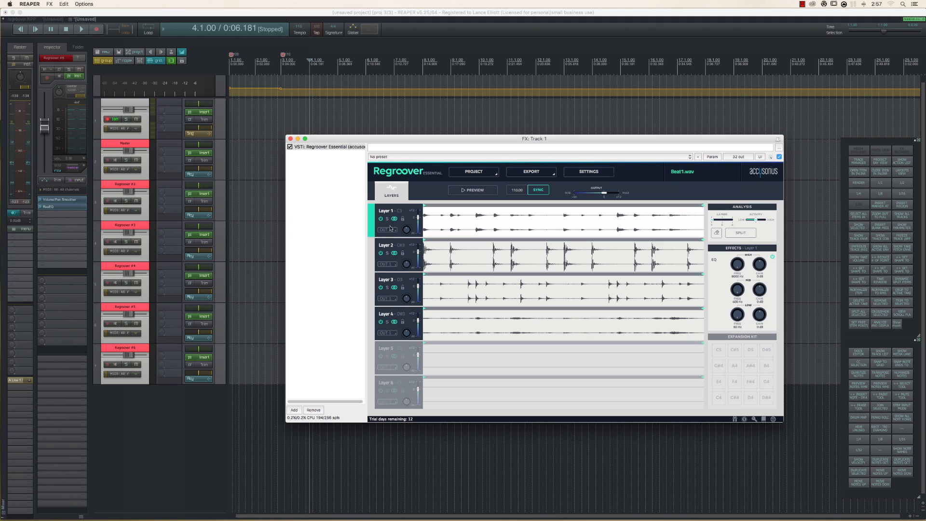
{"action": "left_click", "coordinate": [392, 264]}
{"action": "left_click", "coordinate": [393, 276]}
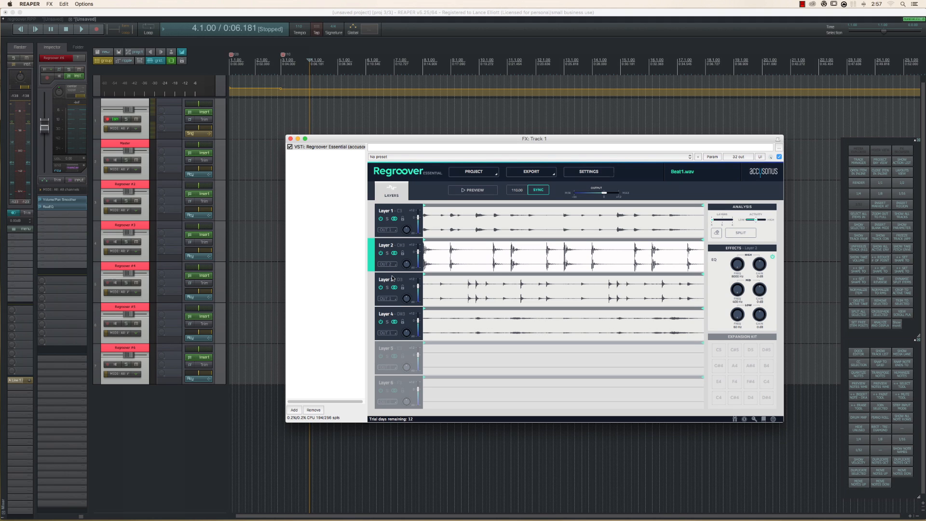
{"action": "left_click", "coordinate": [390, 297]}
{"action": "left_click", "coordinate": [391, 319]}
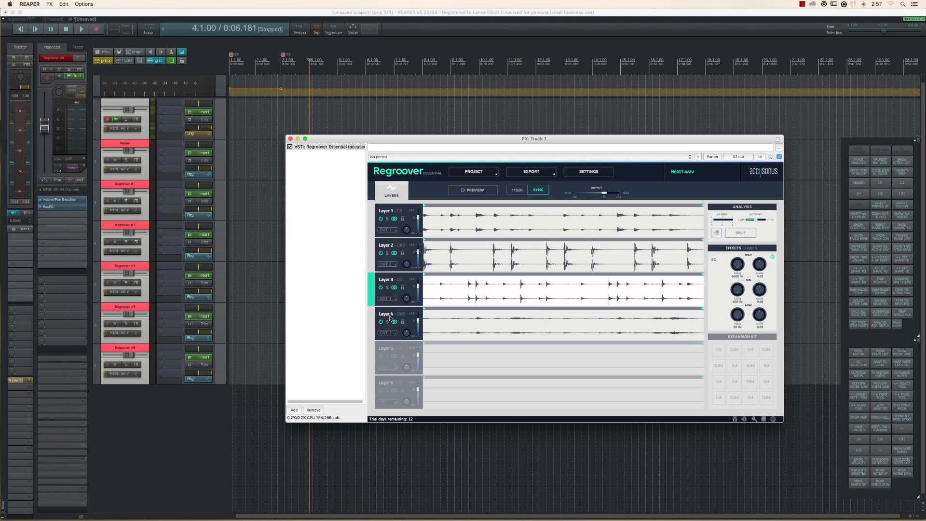
{"action": "left_click", "coordinate": [388, 332]}
{"action": "left_click", "coordinate": [386, 347]}
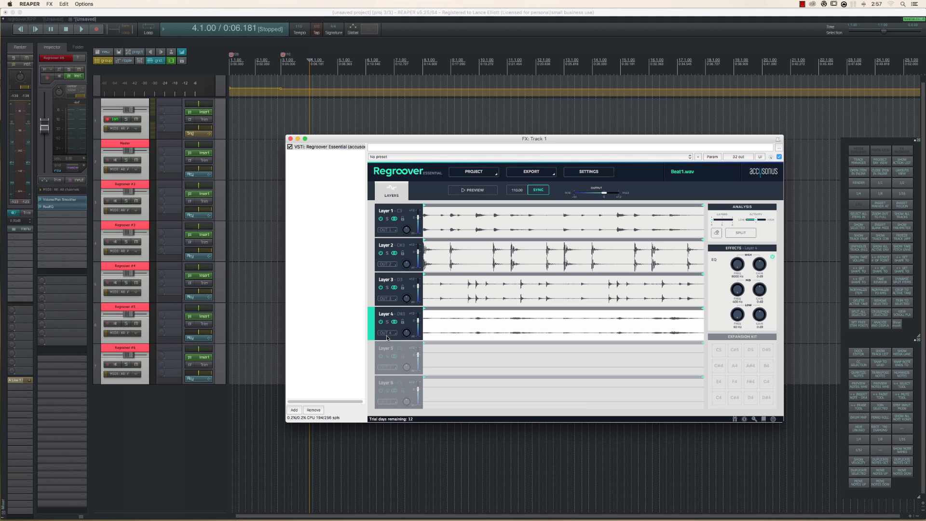
{"action": "left_click", "coordinate": [392, 333]}
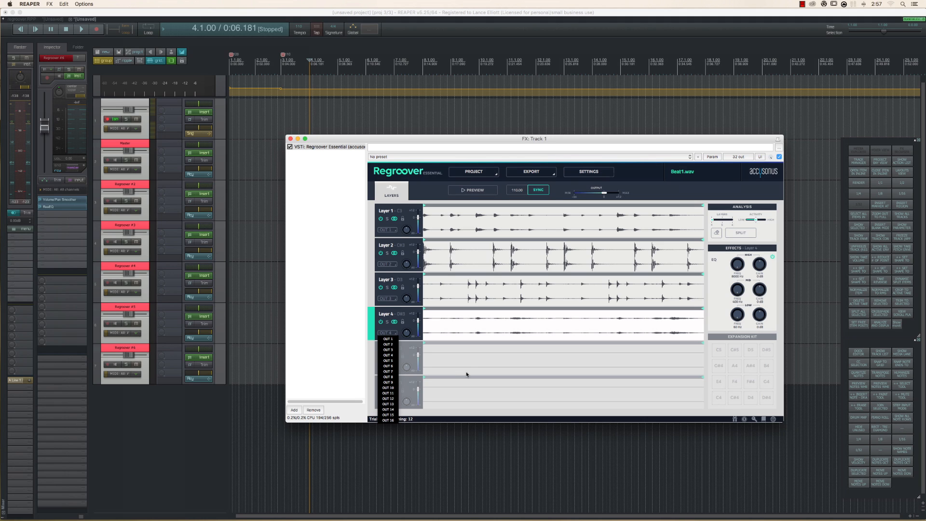
{"action": "left_click", "coordinate": [403, 313]}
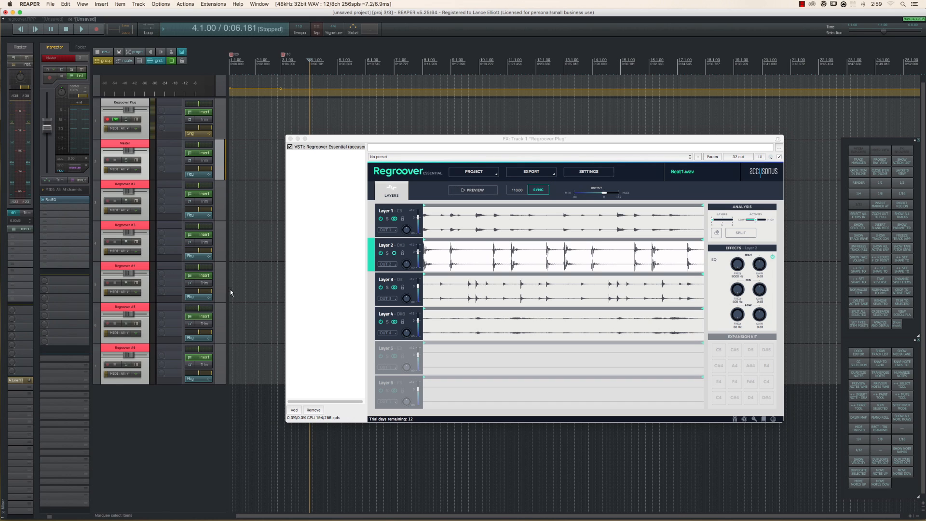
Preview the loop through the separate output tracks, selecting Regroover #2 during playback, and stop the preview.
{"action": "left_click", "coordinate": [475, 190]}
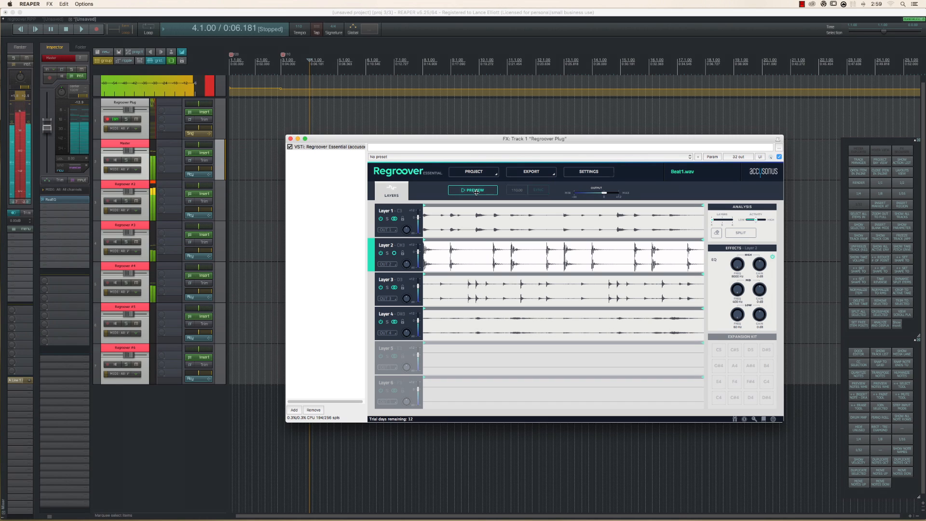
{"action": "left_click", "coordinate": [130, 191]}
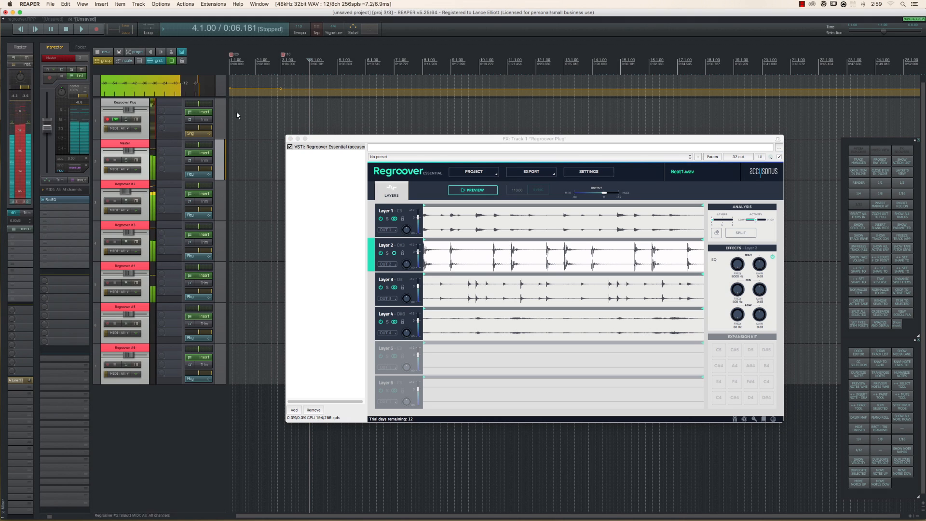
{"action": "left_click", "coordinate": [481, 191]}
{"action": "left_click", "coordinate": [480, 191]}
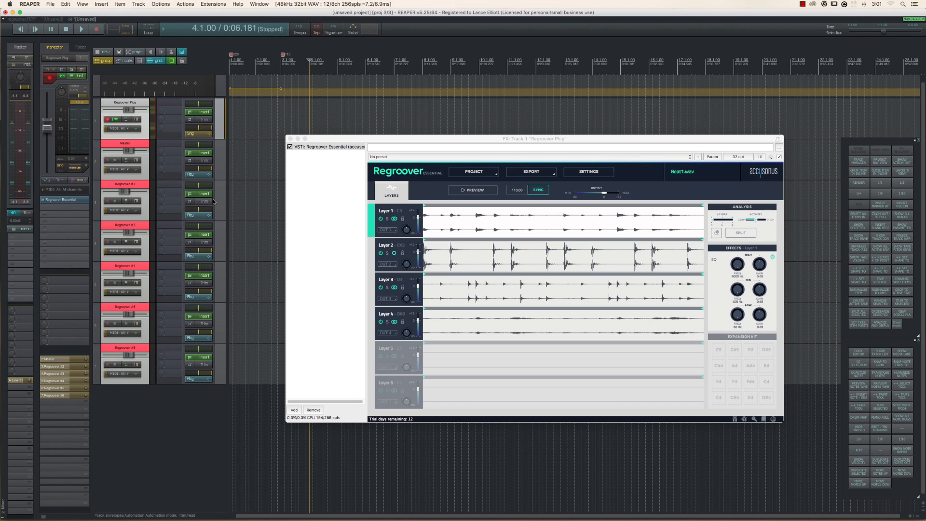
Solo the Master output track and select it while the plugin preview plays.
{"action": "left_click", "coordinate": [126, 160]}
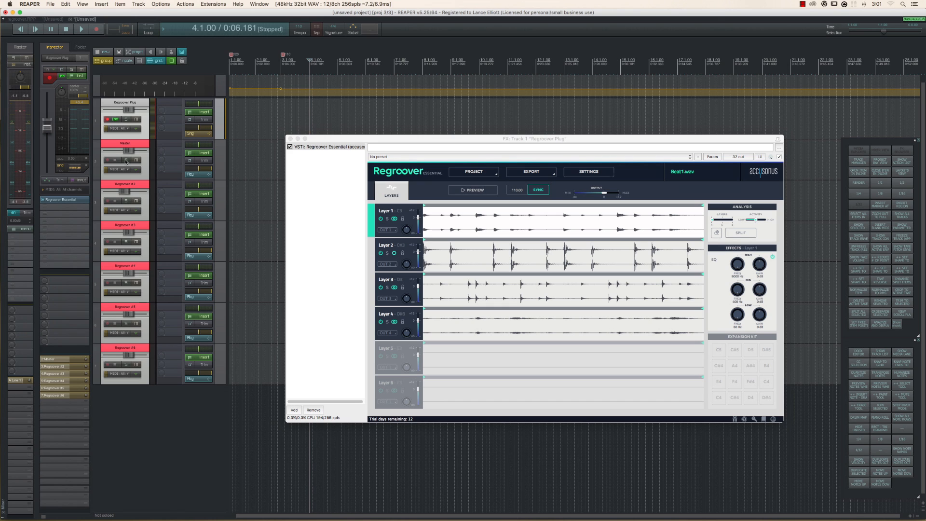
{"action": "left_click", "coordinate": [473, 189]}
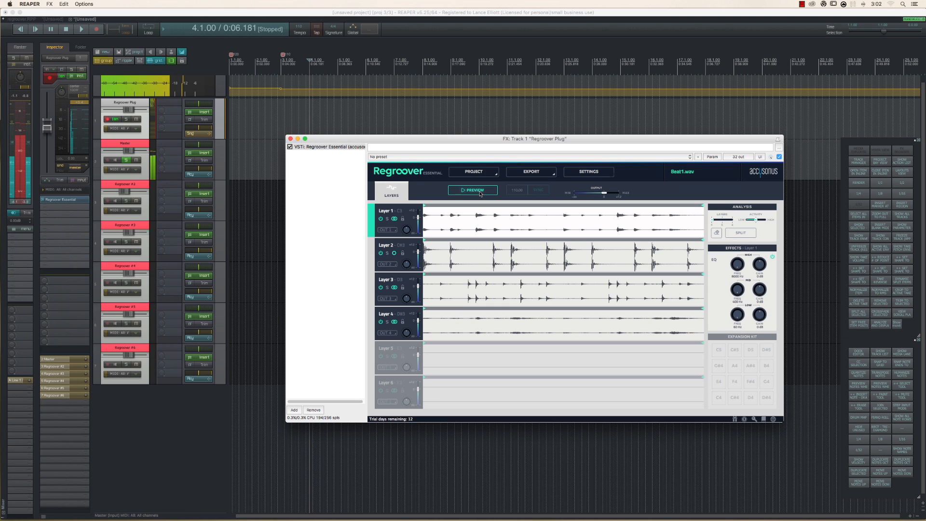
{"action": "left_click", "coordinate": [223, 163]}
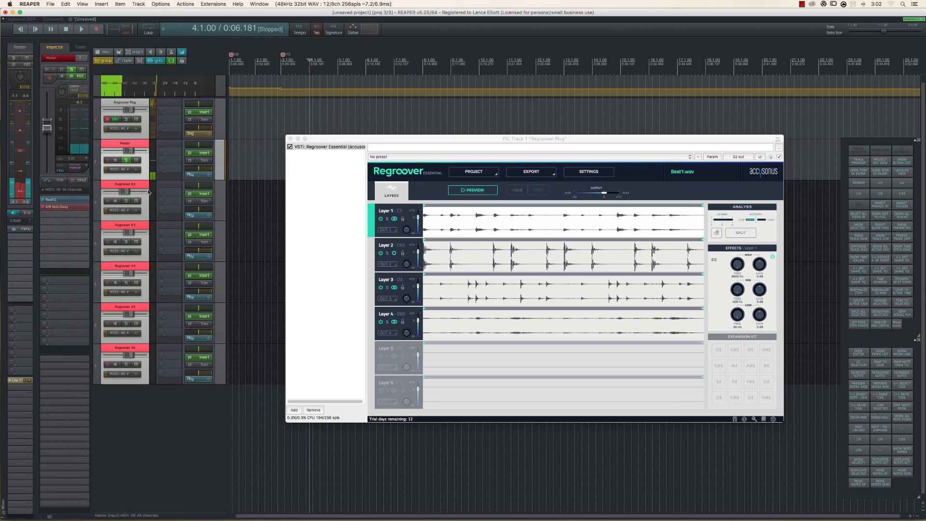
Reinstate AIR Multi-Delay on the Master track, lower its mix below 10%, and close its window.
{"action": "left_click", "coordinate": [68, 206], "text": "alt"}
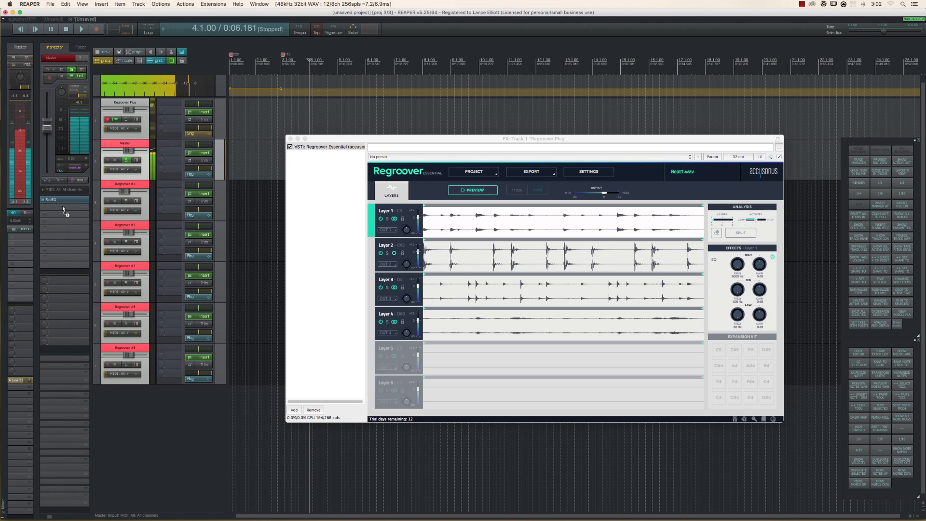
{"action": "key", "text": "super+z"}
{"action": "left_click_drag", "start_coordinate": [109, 305], "coordinate": [186, 188]}
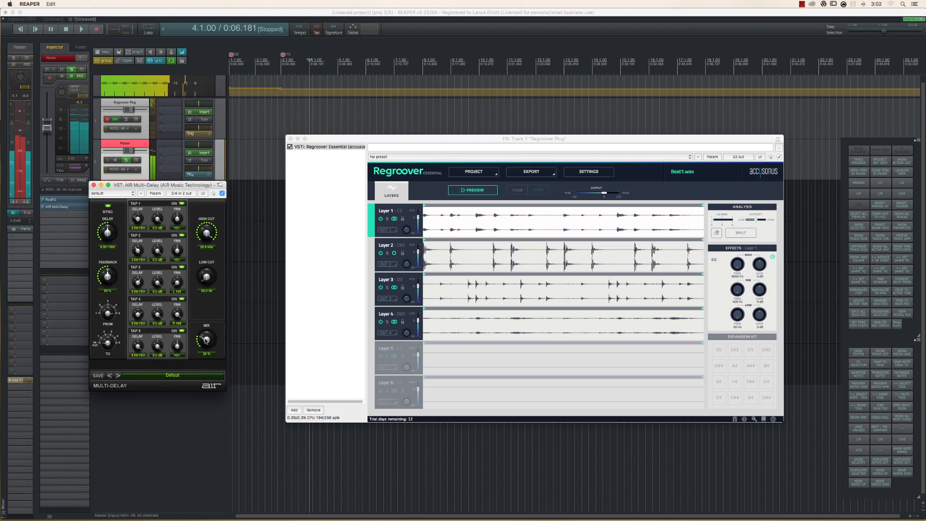
{"action": "left_click_drag", "start_coordinate": [203, 338], "coordinate": [203, 353]}
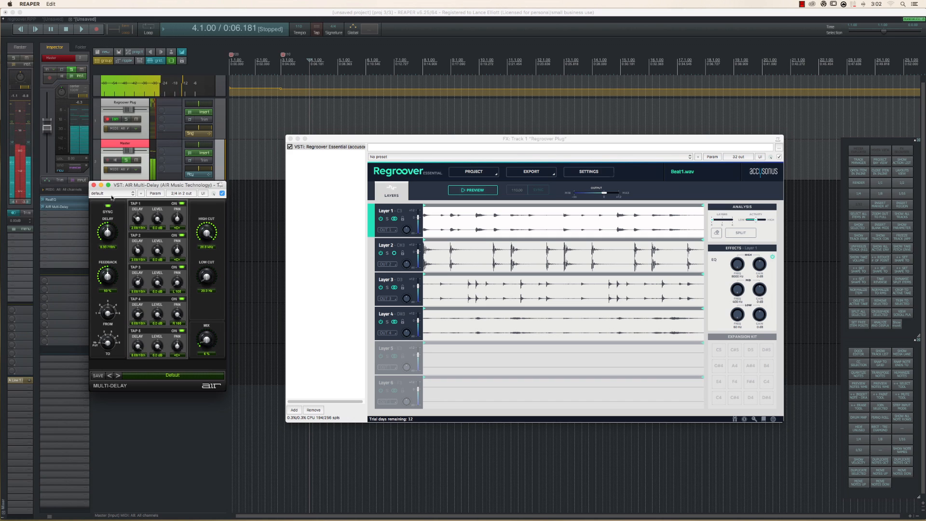
{"action": "left_click_drag", "start_coordinate": [206, 343], "coordinate": [206, 340]}
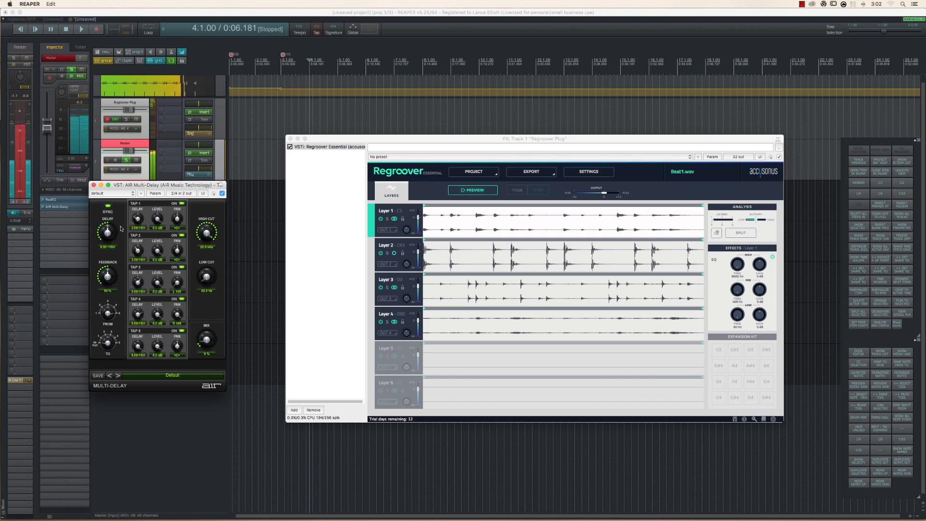
{"action": "left_click", "coordinate": [101, 185]}
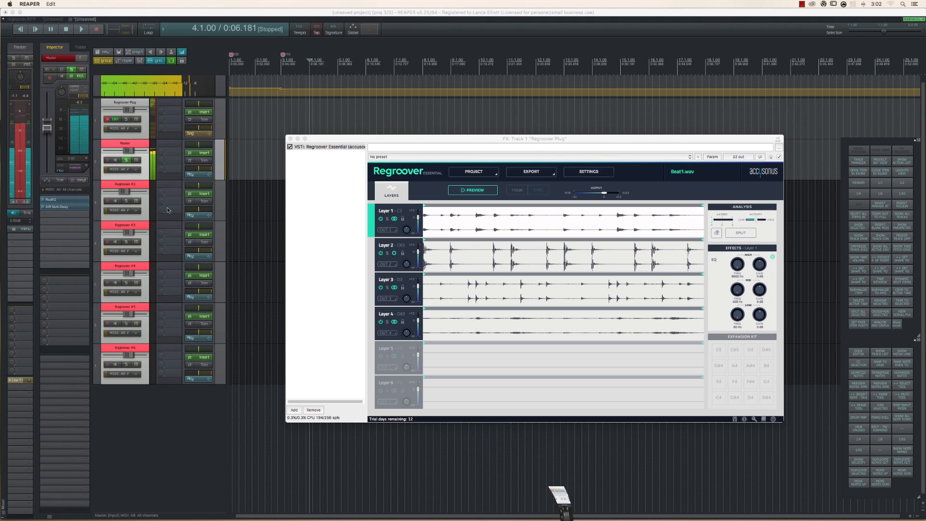
Release the solo on the Master track and toggle playback.
{"action": "left_click", "coordinate": [126, 160]}
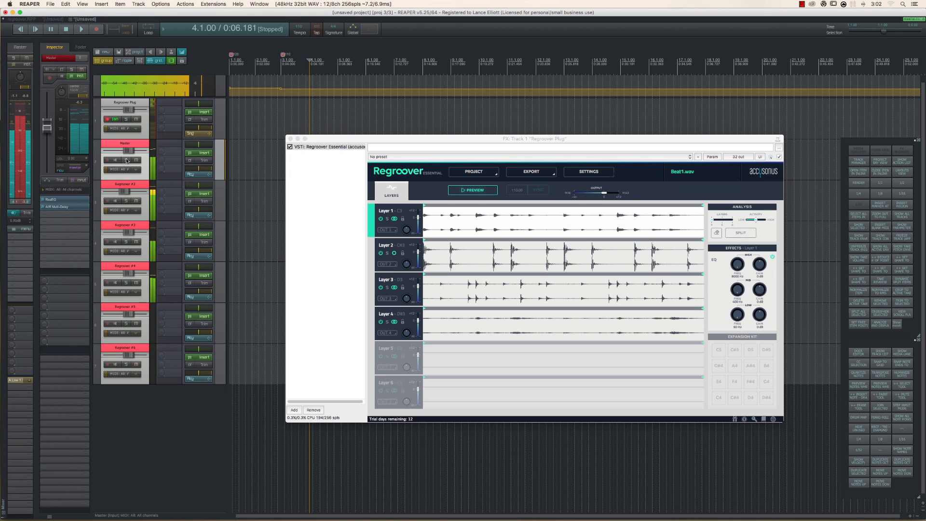
{"action": "key", "text": "space"}
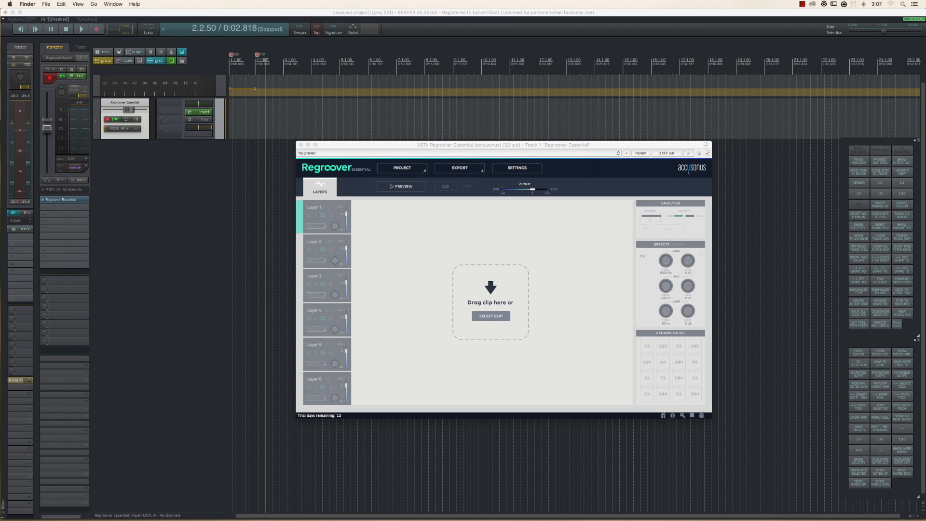
Load Arp.wav into the empty Regroover Essential plugin with sync enabled, and move the edit cursor to 1.2.50.
{"action": "left_click_drag", "start_coordinate": [380, 110], "coordinate": [475, 297]}
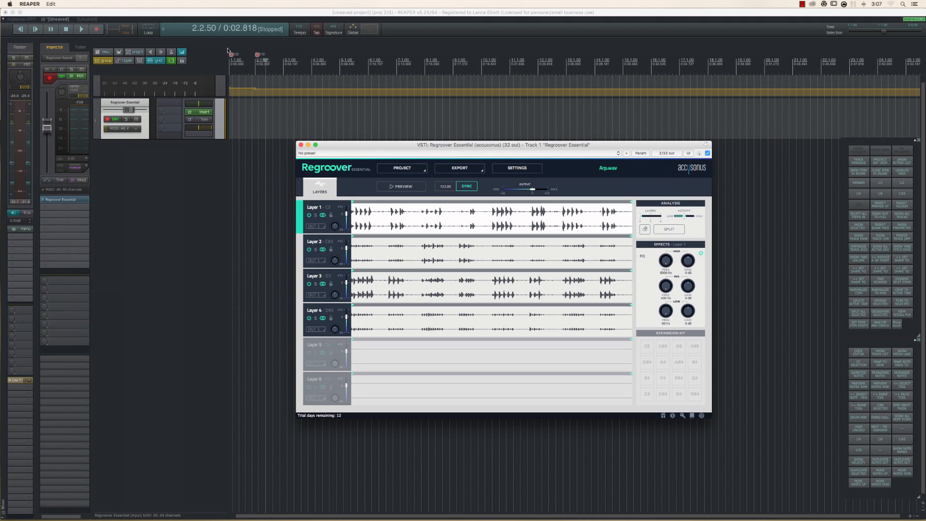
{"action": "left_click_drag", "start_coordinate": [265, 60], "coordinate": [239, 60]}
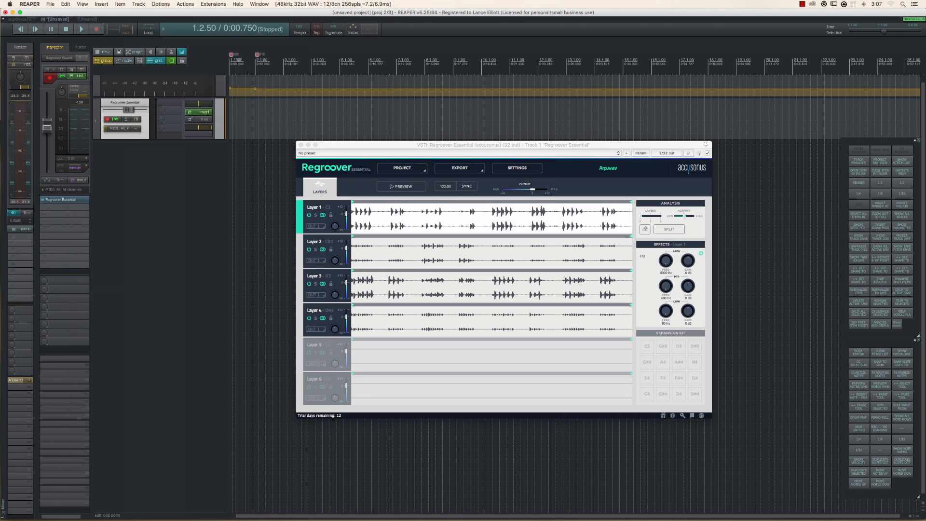
{"action": "left_click", "coordinate": [466, 187]}
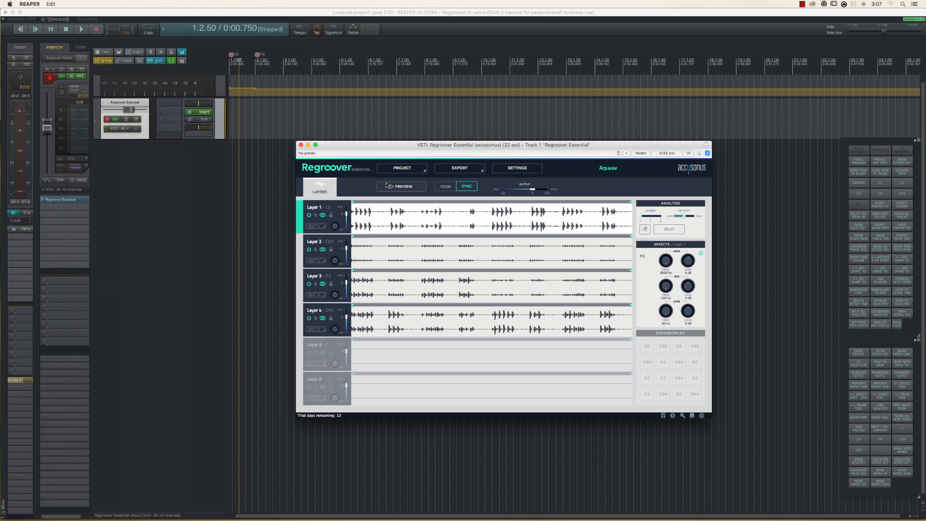
Start and stop the preview of the split Arp.wav loop several times to hear it.
{"action": "left_click", "coordinate": [388, 186]}
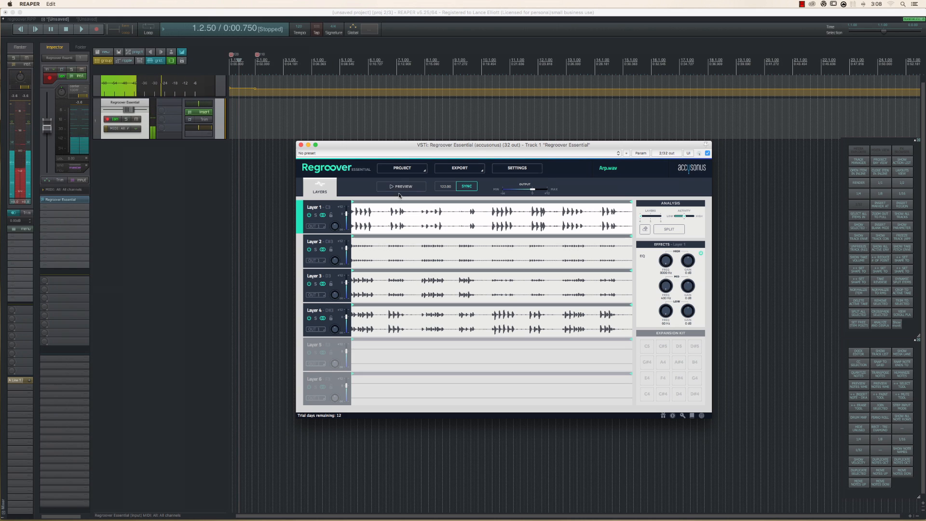
{"action": "left_click", "coordinate": [403, 186]}
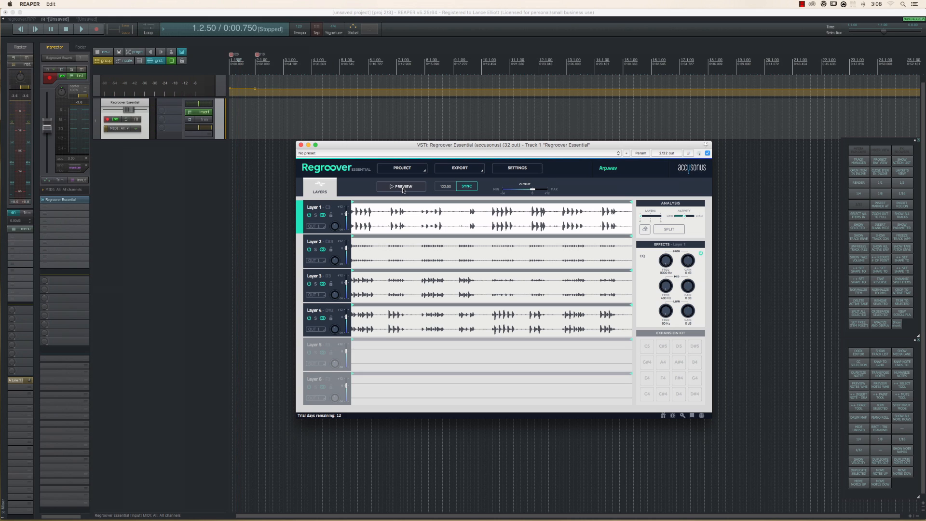
{"action": "left_click", "coordinate": [403, 188]}
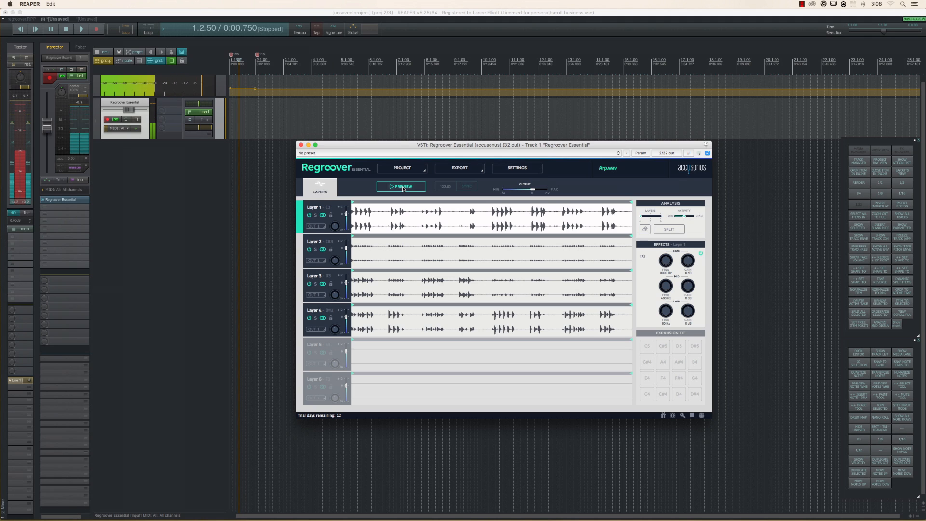
{"action": "left_click", "coordinate": [403, 188]}
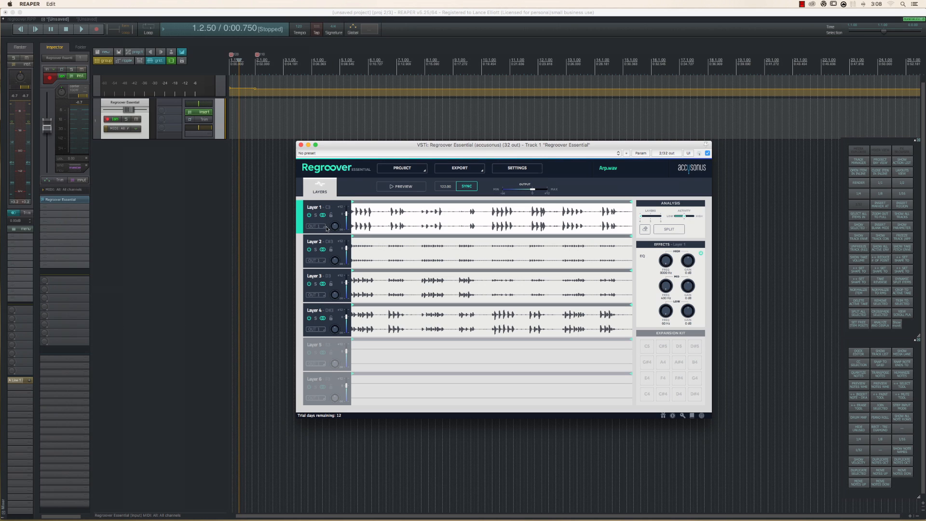
{"action": "left_click", "coordinate": [392, 188]}
Adjust the pan of Layer 2 and Layer 3, and switch both layers to mono.
{"action": "left_click", "coordinate": [336, 264]}
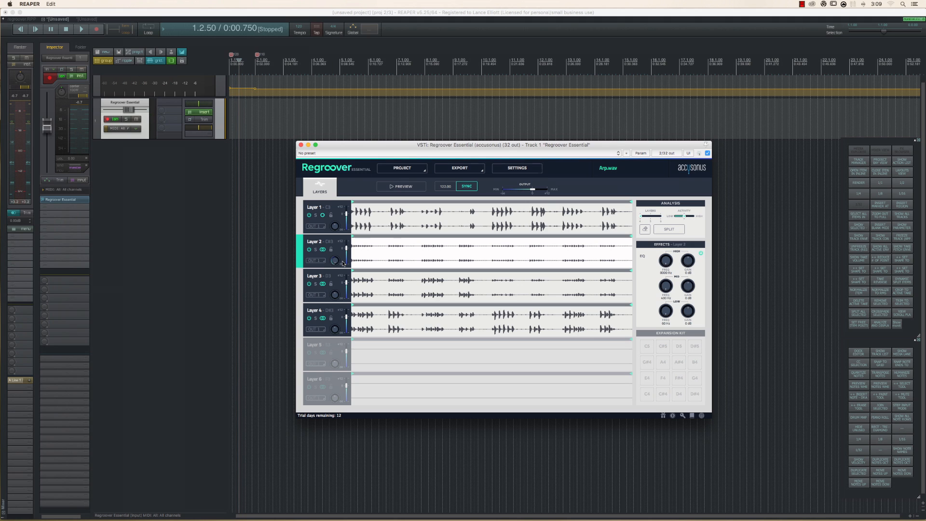
{"action": "left_click", "coordinate": [335, 299]}
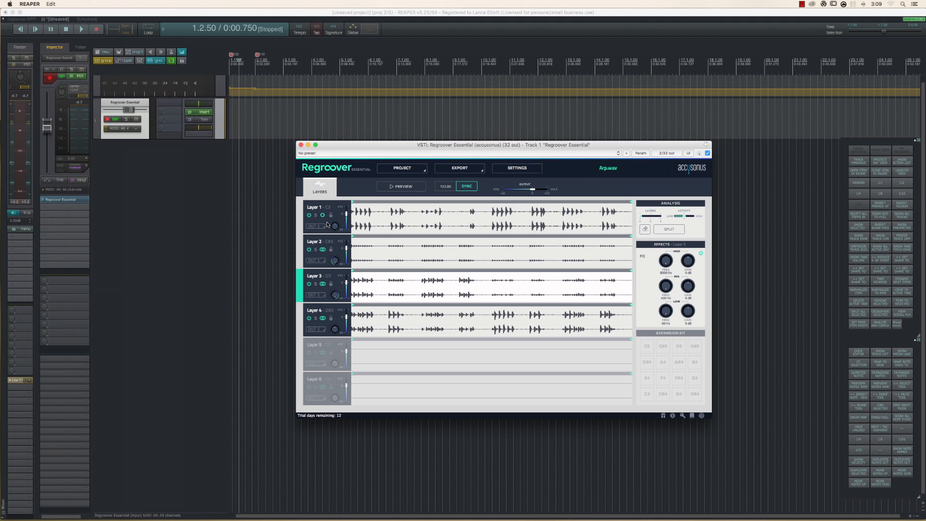
{"action": "left_click", "coordinate": [324, 252]}
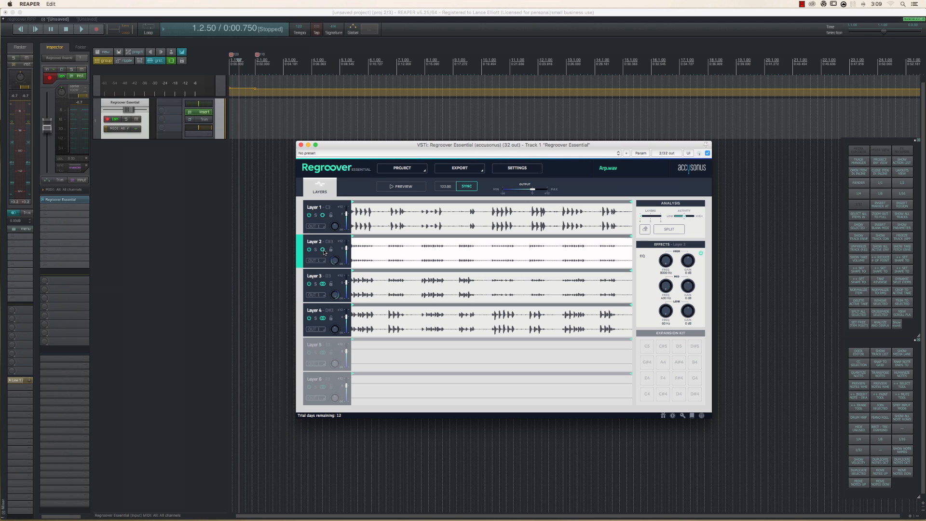
{"action": "left_click", "coordinate": [323, 285]}
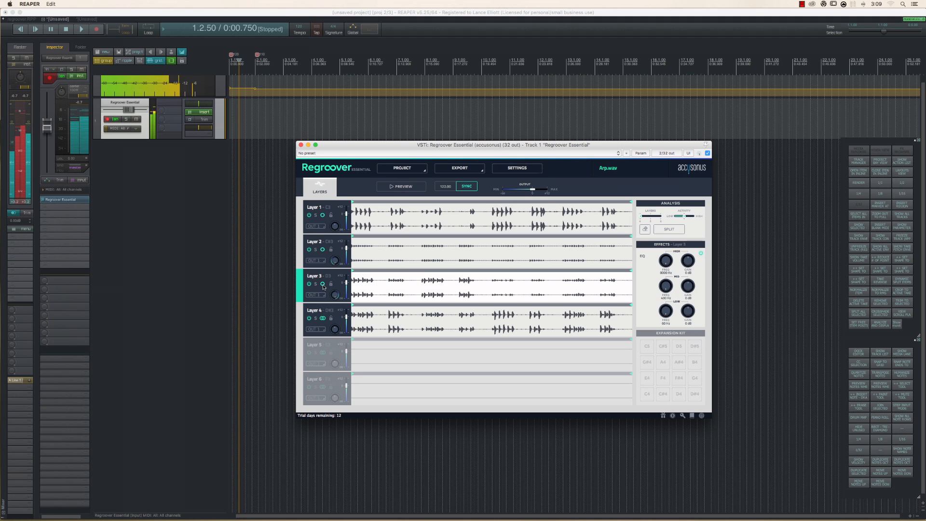
Preview the Arp.wav loop, solo Layer 4 to lower its volume, and release the solo.
{"action": "left_click", "coordinate": [402, 187]}
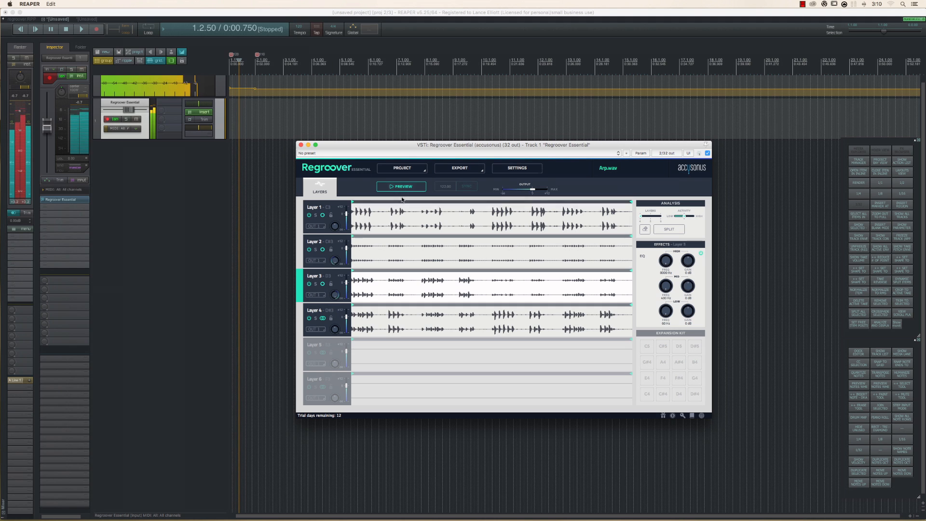
{"action": "left_click", "coordinate": [315, 318]}
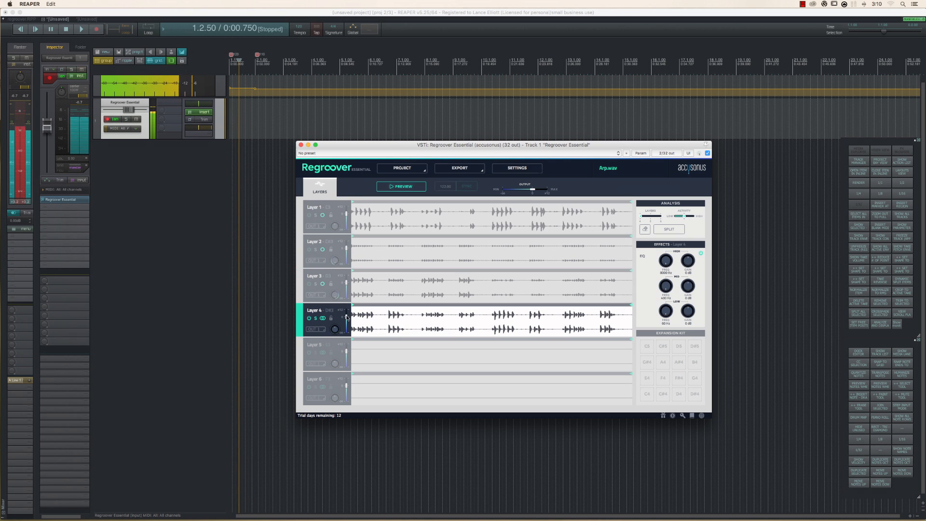
{"action": "left_click", "coordinate": [400, 189]}
{"action": "left_click", "coordinate": [400, 187]}
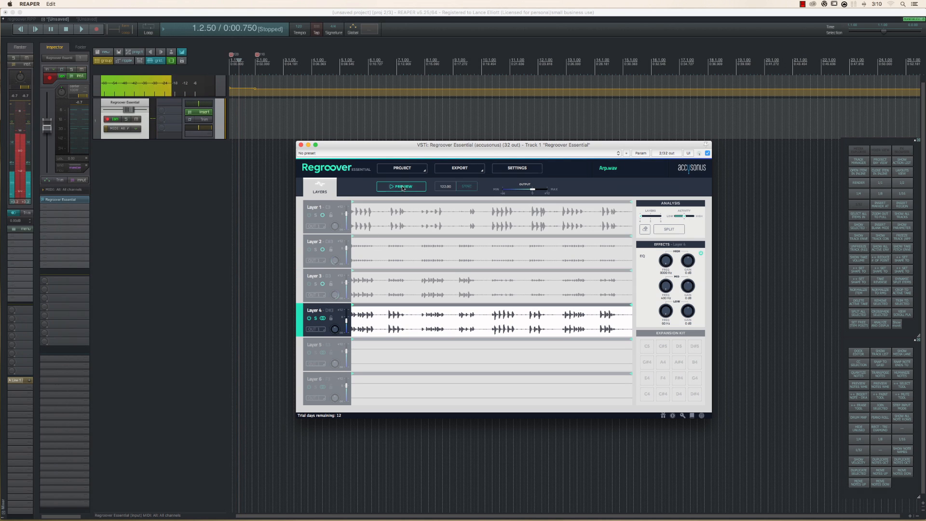
{"action": "left_click", "coordinate": [315, 318]}
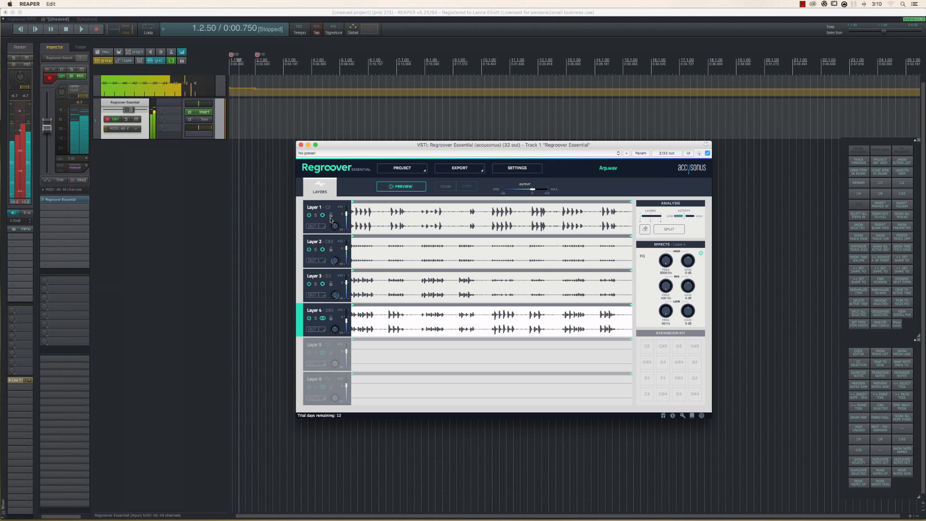
Play the project, solo Layer 3, and stop playback.
{"action": "key", "text": "space"}
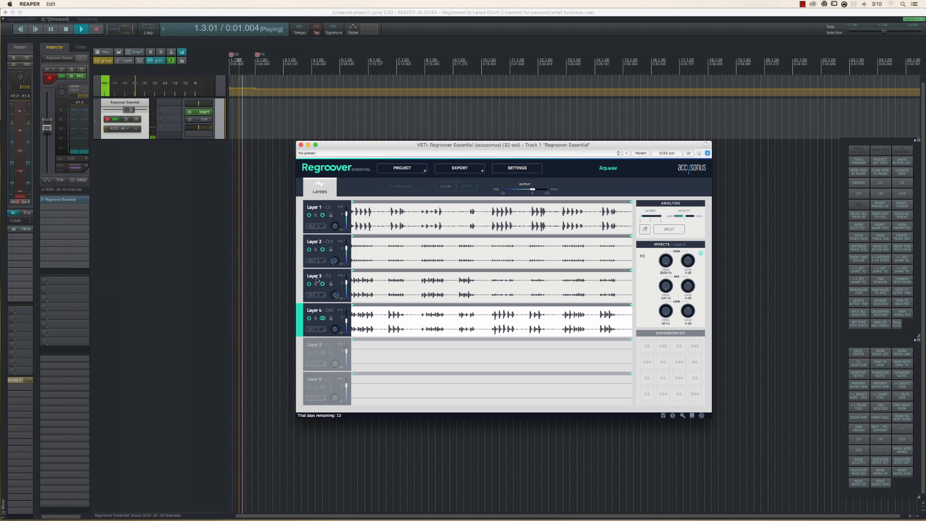
{"action": "left_click", "coordinate": [316, 285]}
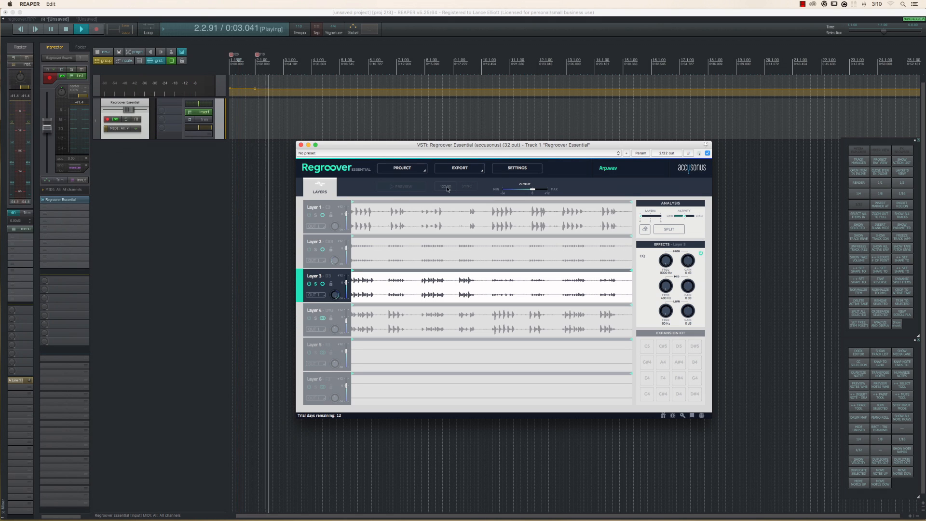
{"action": "left_click", "coordinate": [66, 29]}
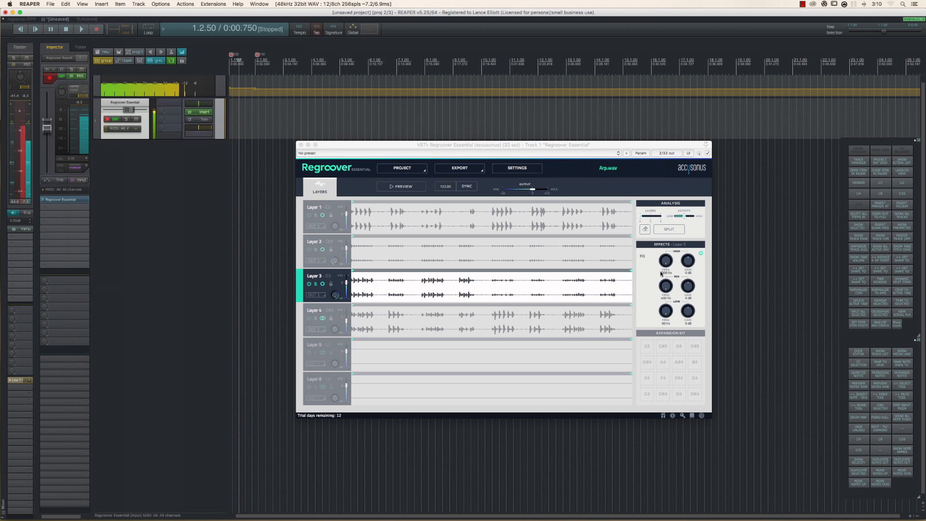
Adjust the high and mid EQ bands of Layer 3, lower its volume slightly, and release its solo.
{"action": "mouse_move", "coordinate": [668, 262]}
{"action": "left_mouse_down"}
{"action": "mouse_move", "coordinate": [688, 257]}
{"action": "mouse_move", "coordinate": [661, 268]}
{"action": "left_mouse_up"}
{"action": "mouse_move", "coordinate": [682, 288]}
{"action": "left_mouse_down"}
{"action": "mouse_move", "coordinate": [693, 278]}
{"action": "mouse_move", "coordinate": [671, 285]}
{"action": "mouse_move", "coordinate": [672, 275]}
{"action": "left_mouse_up"}
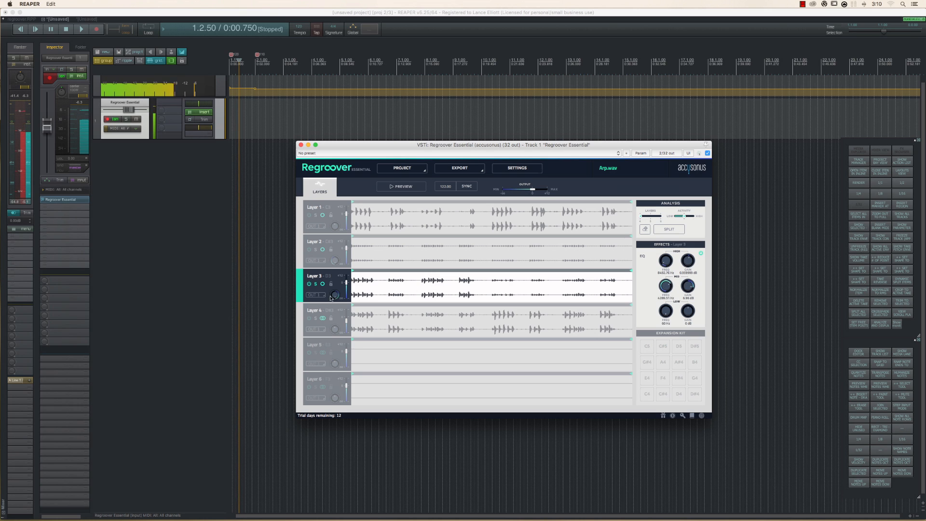
{"action": "left_click_drag", "start_coordinate": [346, 285], "coordinate": [347, 287]}
{"action": "left_click", "coordinate": [315, 284]}
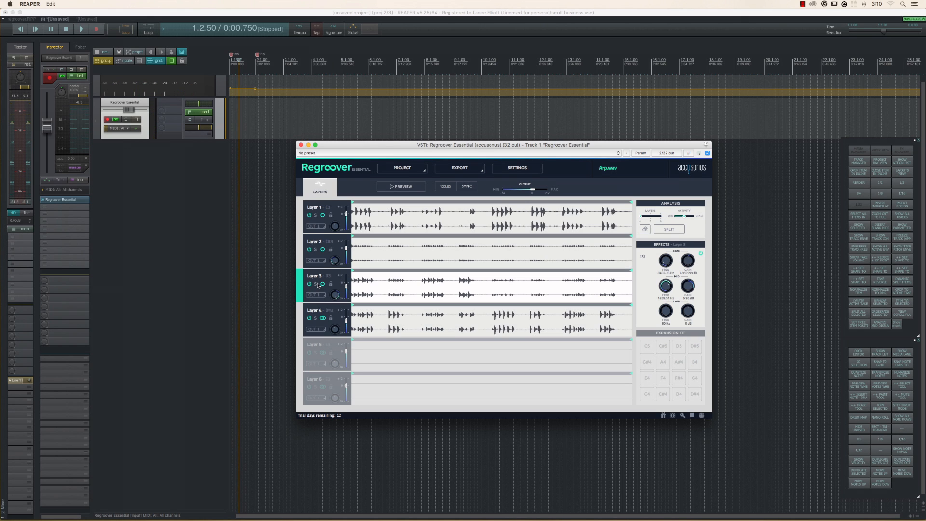
Lower the volume of Layer 1 slightly while previewing the whole loop, and end the preview.
{"action": "left_click", "coordinate": [402, 187]}
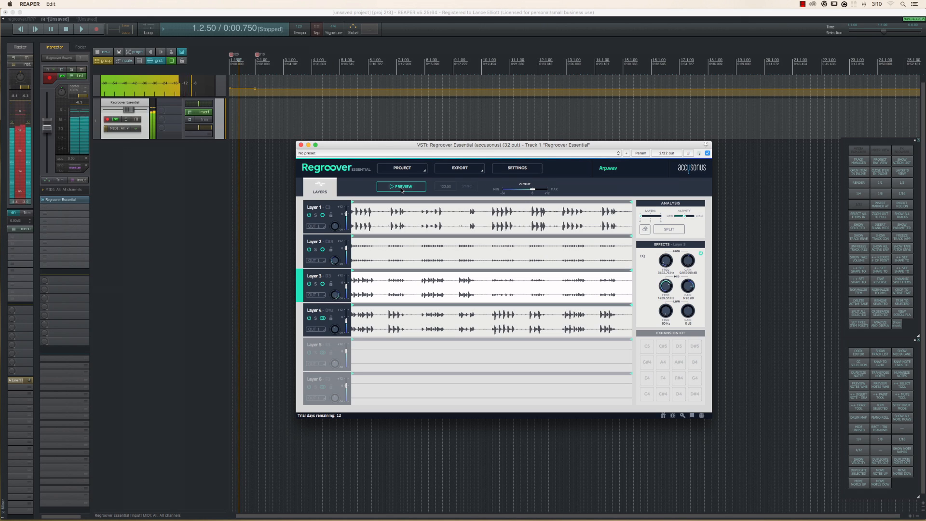
{"action": "left_click", "coordinate": [347, 217]}
{"action": "left_click_drag", "start_coordinate": [346, 217], "coordinate": [347, 219]}
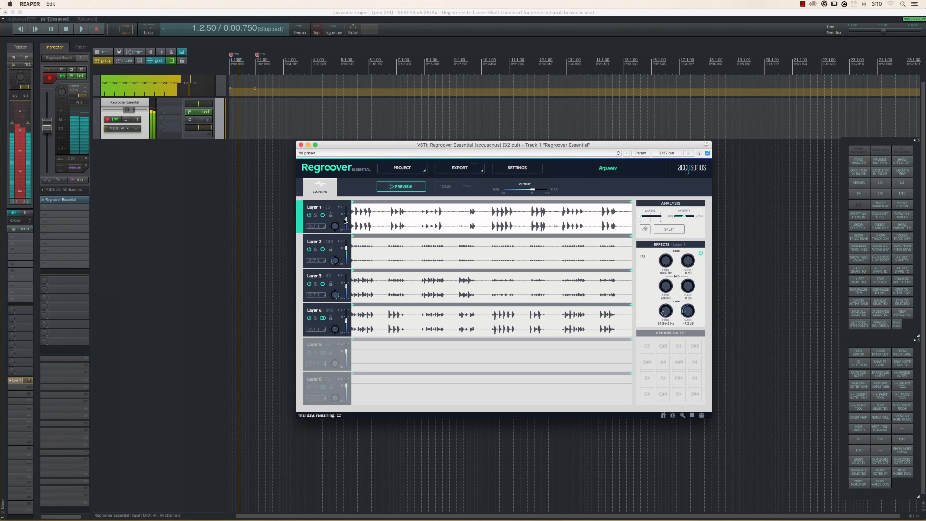
{"action": "left_click", "coordinate": [393, 187]}
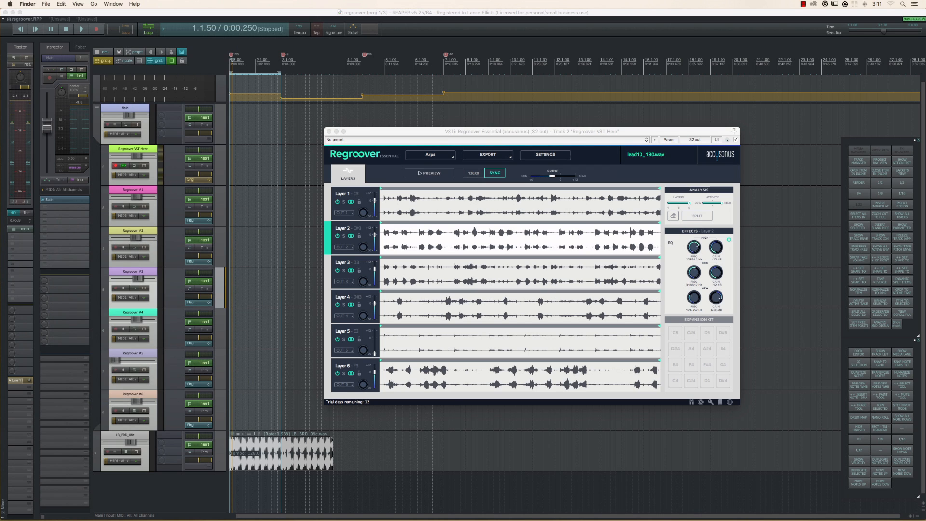
Listen to the original Lead1.wav file in Finder's Quick Look and close it.
{"action": "key", "text": "space"}
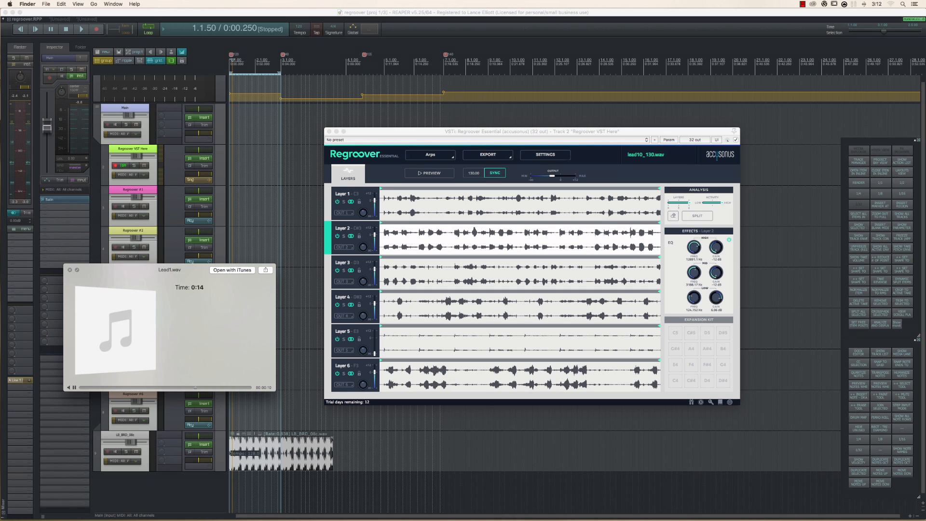
{"action": "key", "text": "space"}
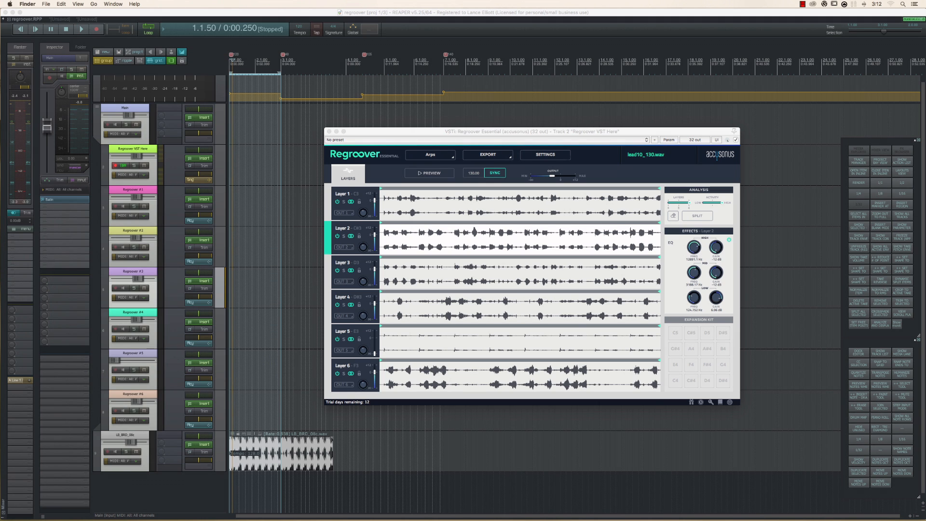
Reposition the Regroover Essential window of the Regroover VST Here track so that it clears the track controls.
{"action": "left_click_drag", "start_coordinate": [399, 132], "coordinate": [387, 120]}
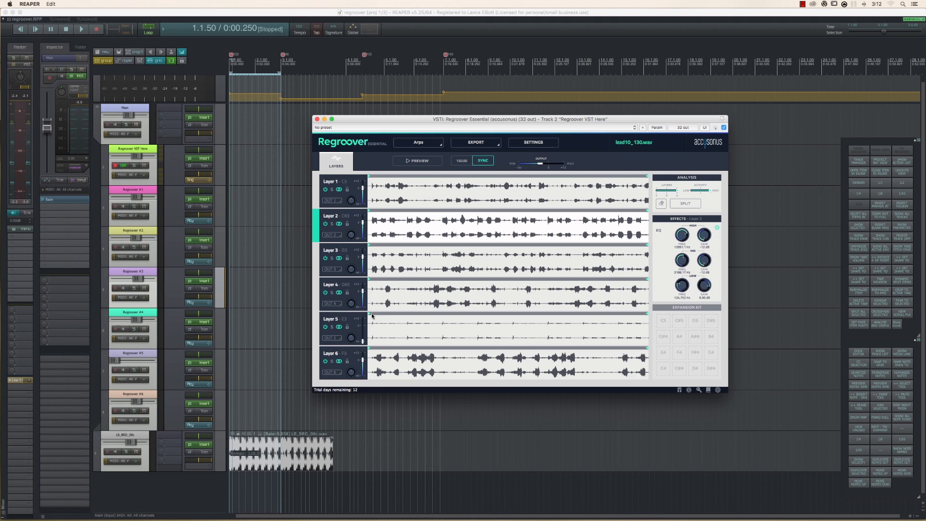
{"action": "left_click", "coordinate": [667, 190]}
{"action": "left_click", "coordinate": [677, 192]}
{"action": "left_click_drag", "start_coordinate": [360, 120], "coordinate": [386, 122]}
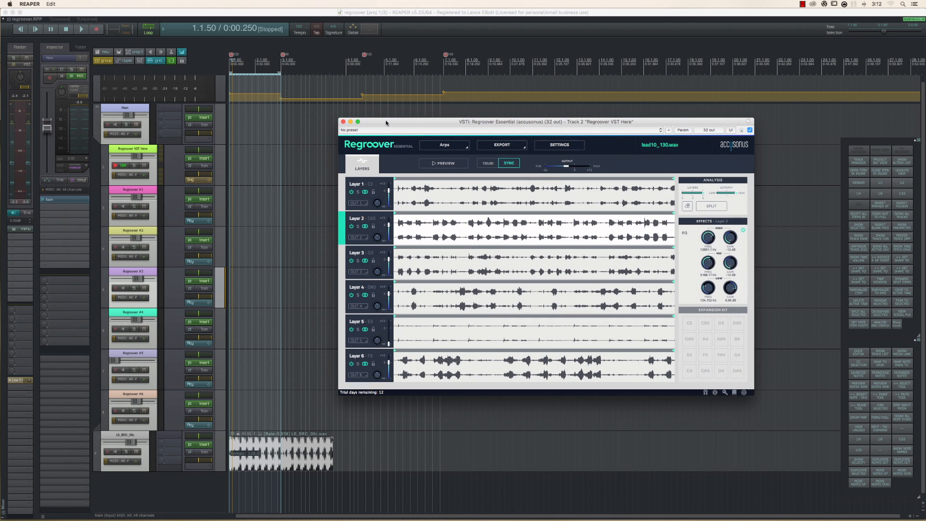
Move the edit cursor to 1.1.00, and start and stop the preview of lead10_130.wav.
{"action": "left_click", "coordinate": [230, 69]}
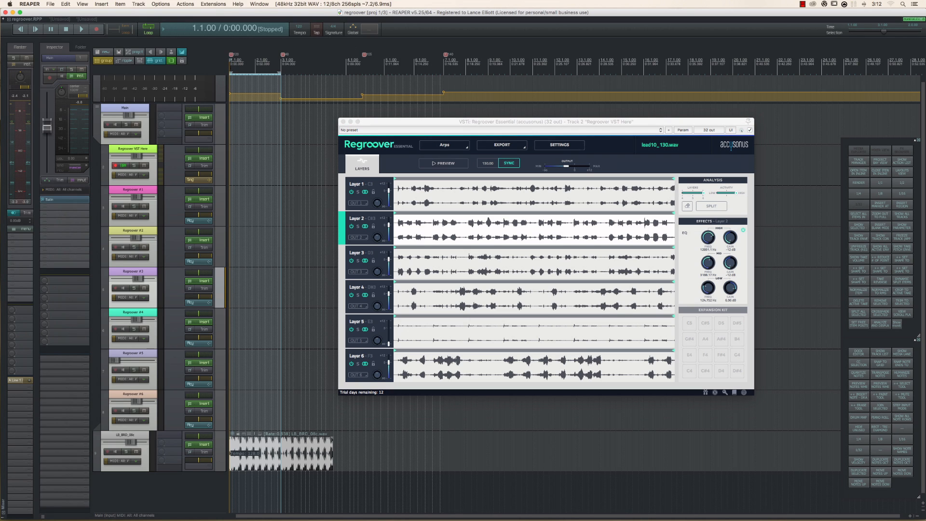
{"action": "left_click", "coordinate": [436, 164]}
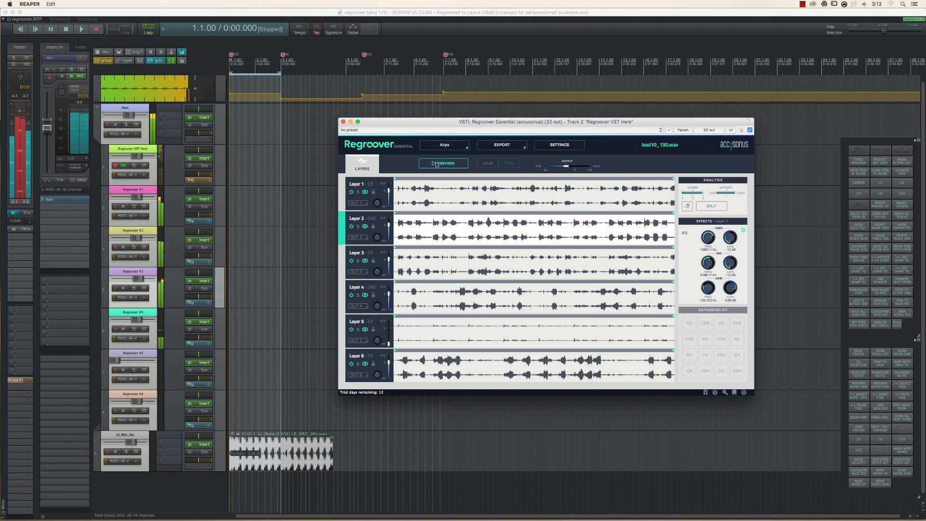
{"action": "left_click", "coordinate": [436, 164]}
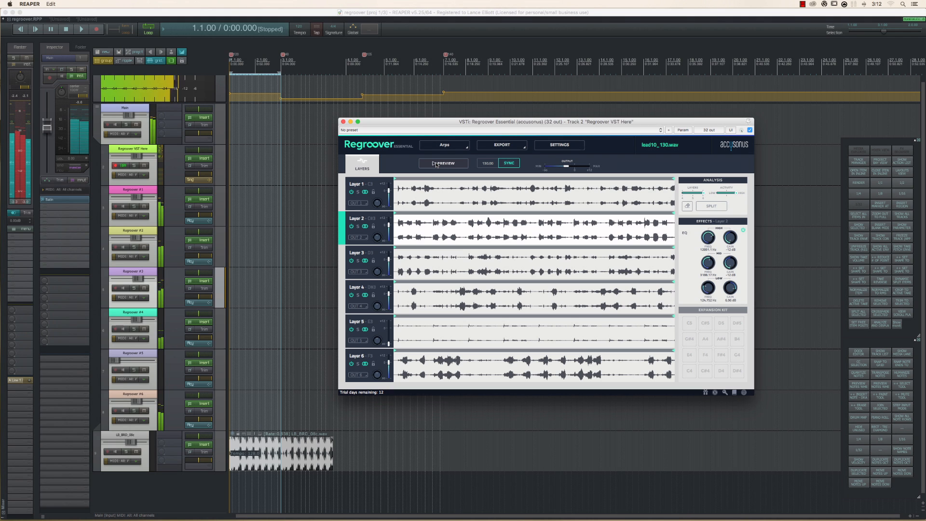
Select the Regroover #1 track and enable its bypassed insert effect.
{"action": "left_click", "coordinate": [204, 166]}
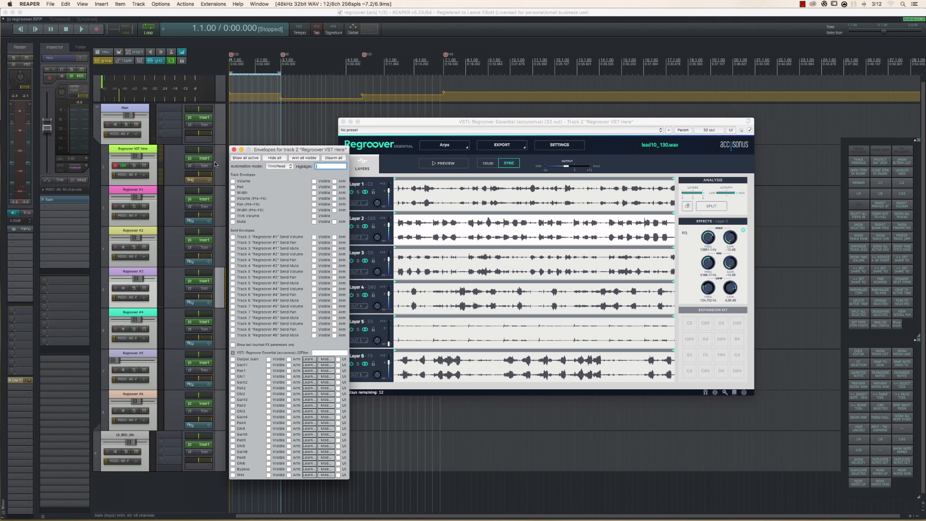
{"action": "left_click", "coordinate": [233, 149]}
{"action": "left_click", "coordinate": [219, 166]}
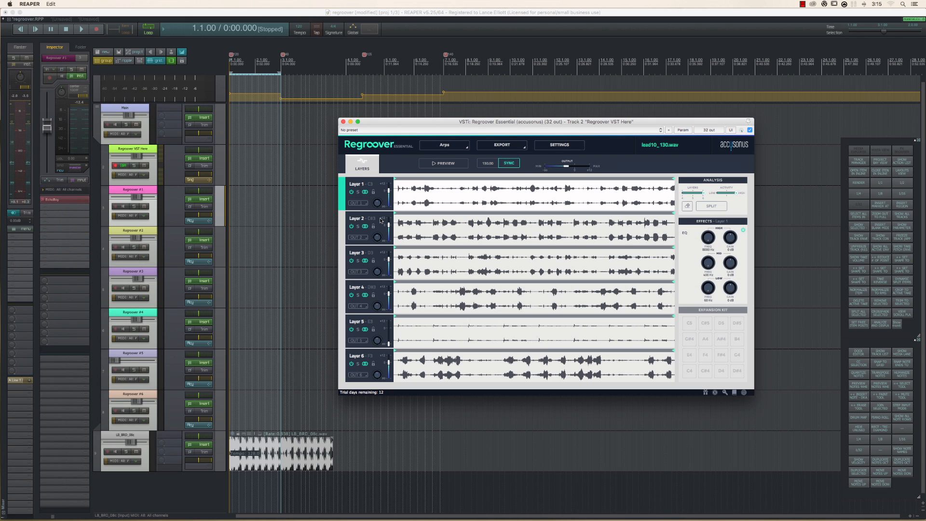
{"action": "left_click", "coordinate": [72, 202]}
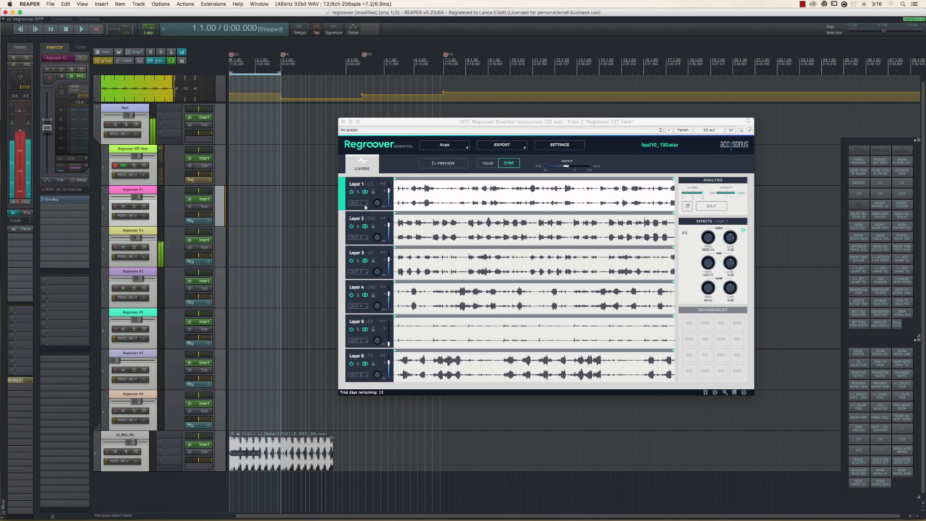
Select Layer 2 in Regroover and switch its EQ back on.
{"action": "left_click", "coordinate": [372, 219]}
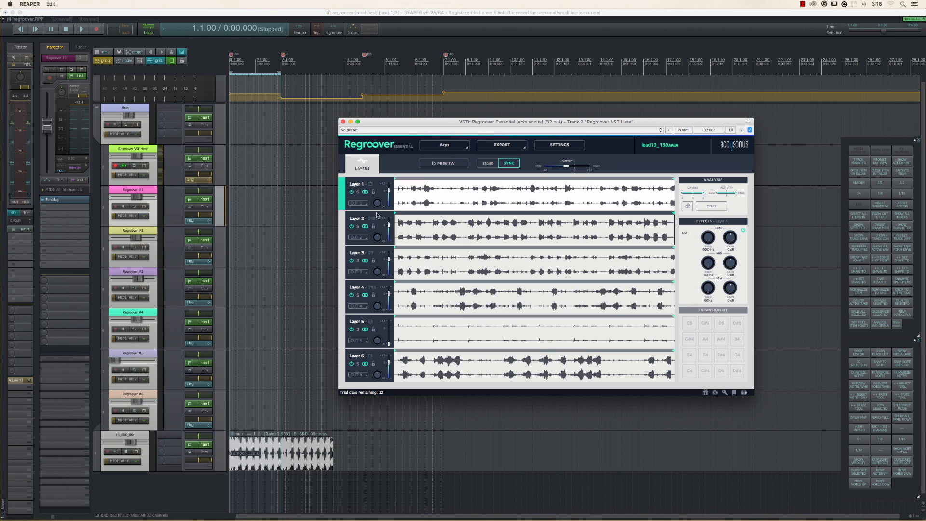
{"action": "left_click", "coordinate": [353, 220]}
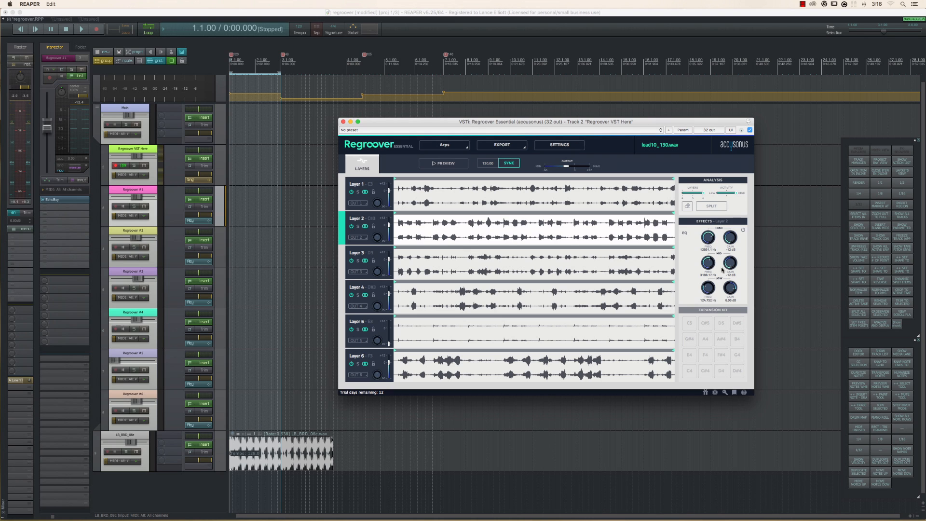
{"action": "left_click", "coordinate": [744, 231]}
Play the project from the start to hear the layers with the drum loop, and stop playback.
{"action": "left_click", "coordinate": [80, 30]}
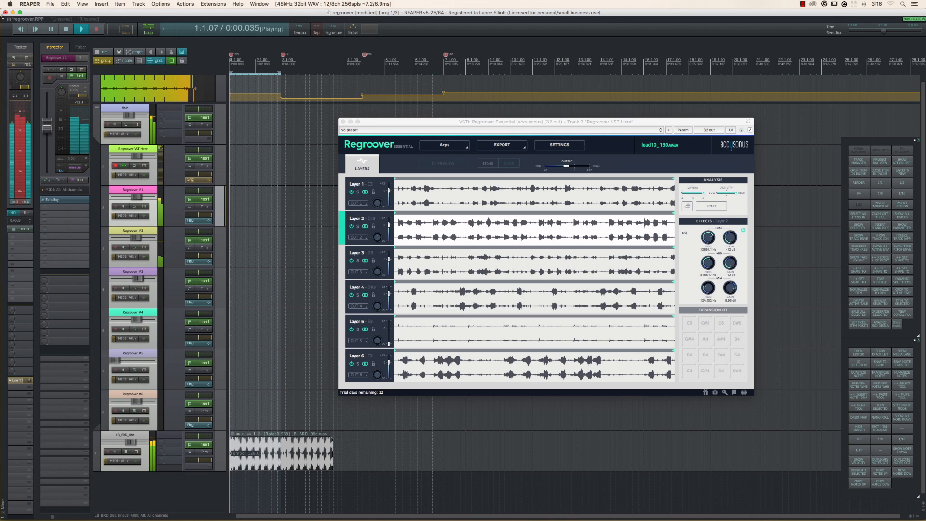
{"action": "scroll", "coordinate": [135, 240], "scroll_direction": "up", "scroll_amount": 2}
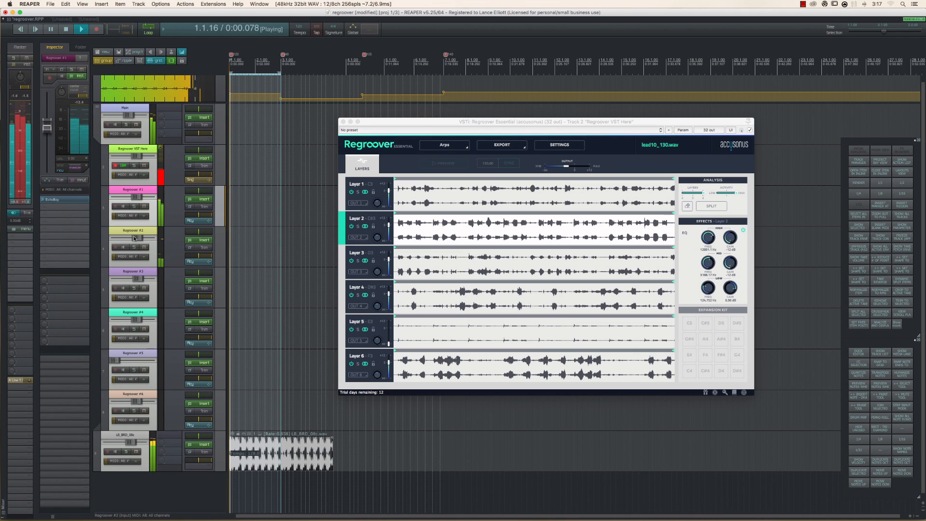
{"action": "key", "text": "space"}
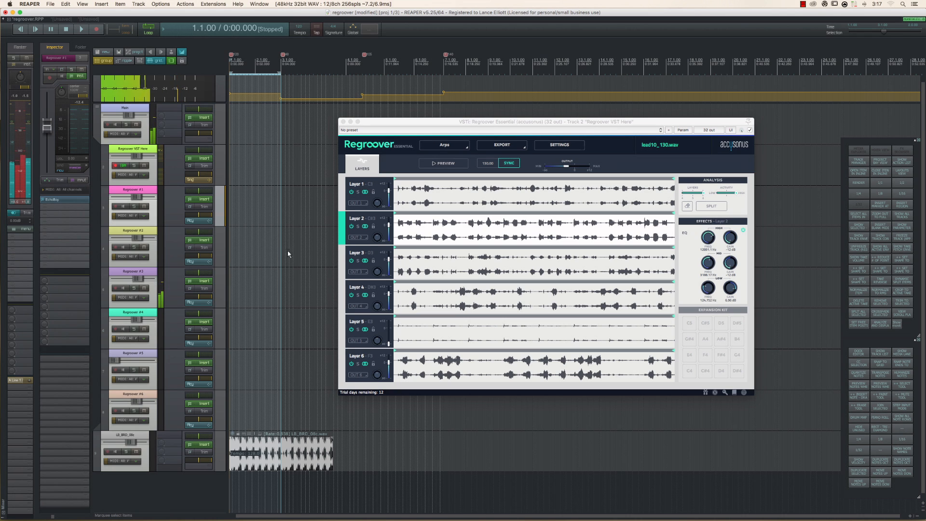
Select Layer 3 and the Regroover #3 track, and play the project to hear its effects before stopping.
{"action": "left_click", "coordinate": [341, 261]}
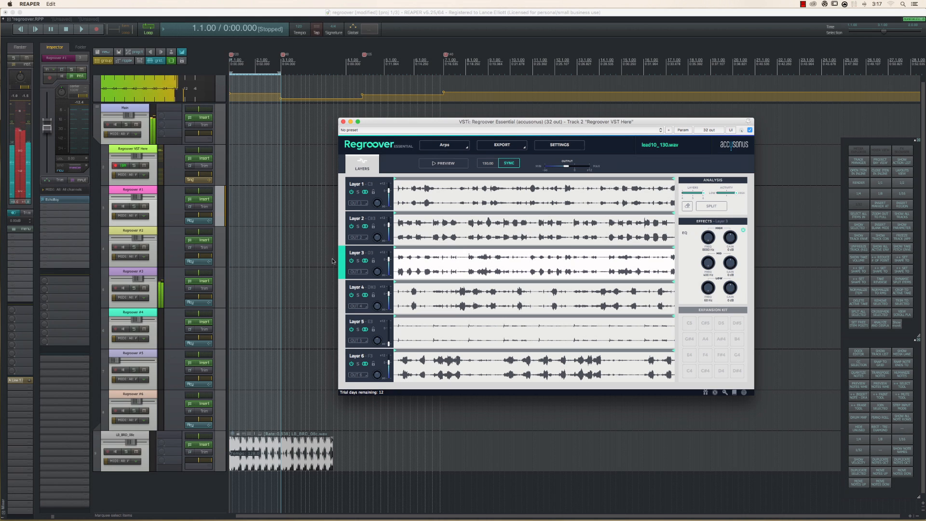
{"action": "left_click", "coordinate": [206, 288]}
{"action": "left_click", "coordinate": [233, 147]}
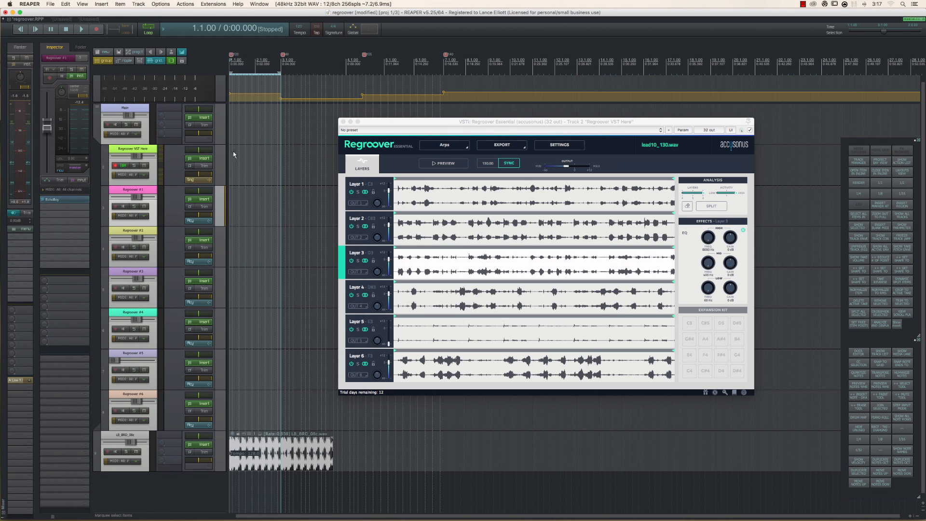
{"action": "left_click", "coordinate": [222, 298]}
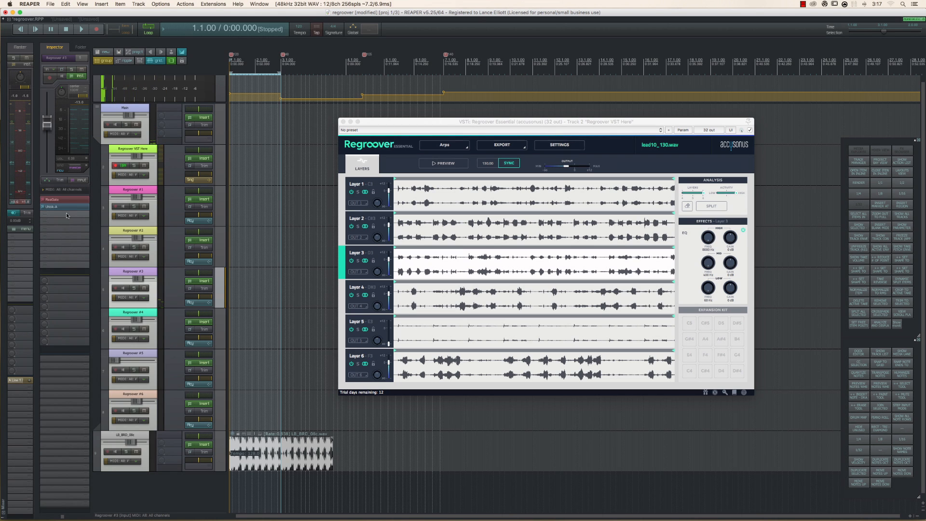
{"action": "left_click", "coordinate": [81, 30]}
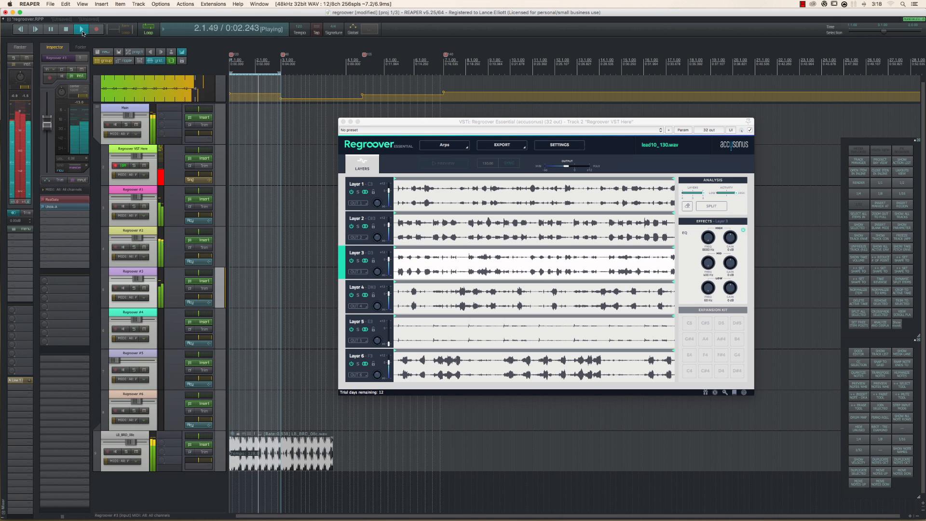
{"action": "key", "text": "space"}
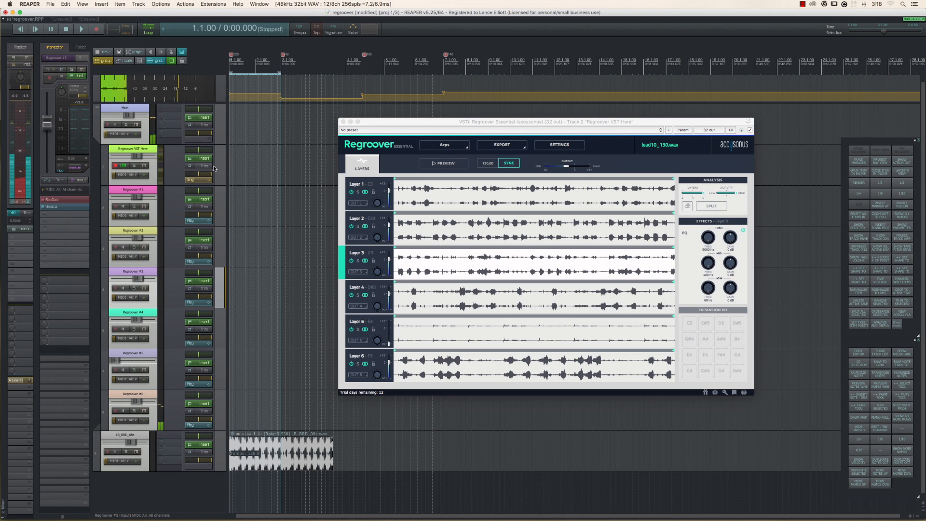
Select the Regroover #6 track and start project playback.
{"action": "left_click", "coordinate": [219, 410]}
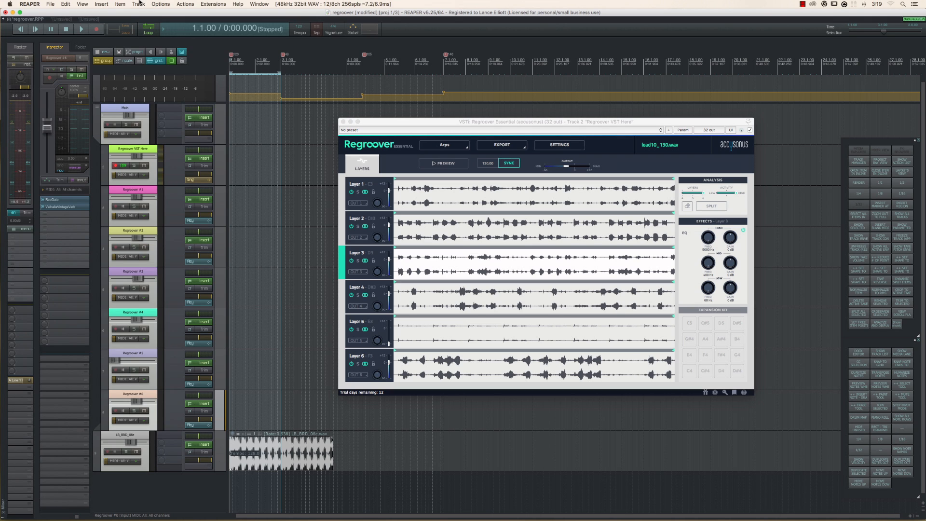
{"action": "left_click", "coordinate": [81, 29]}
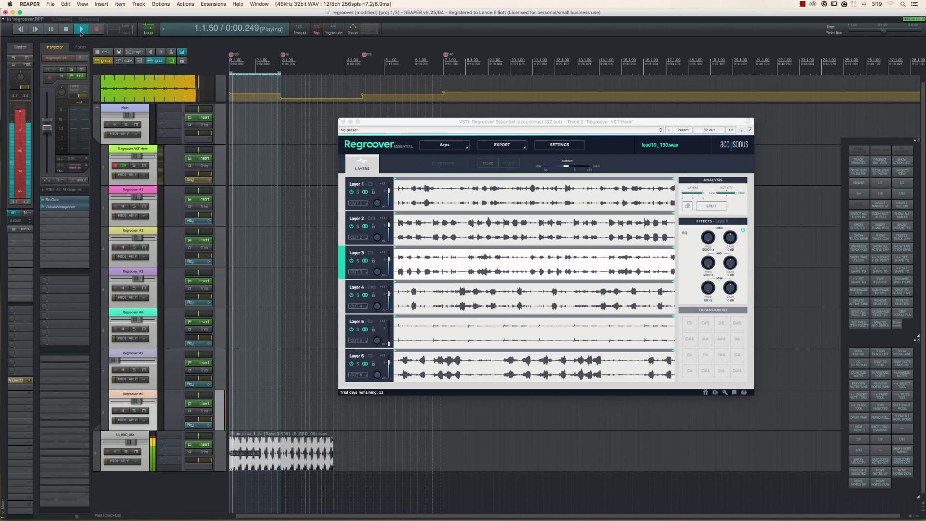